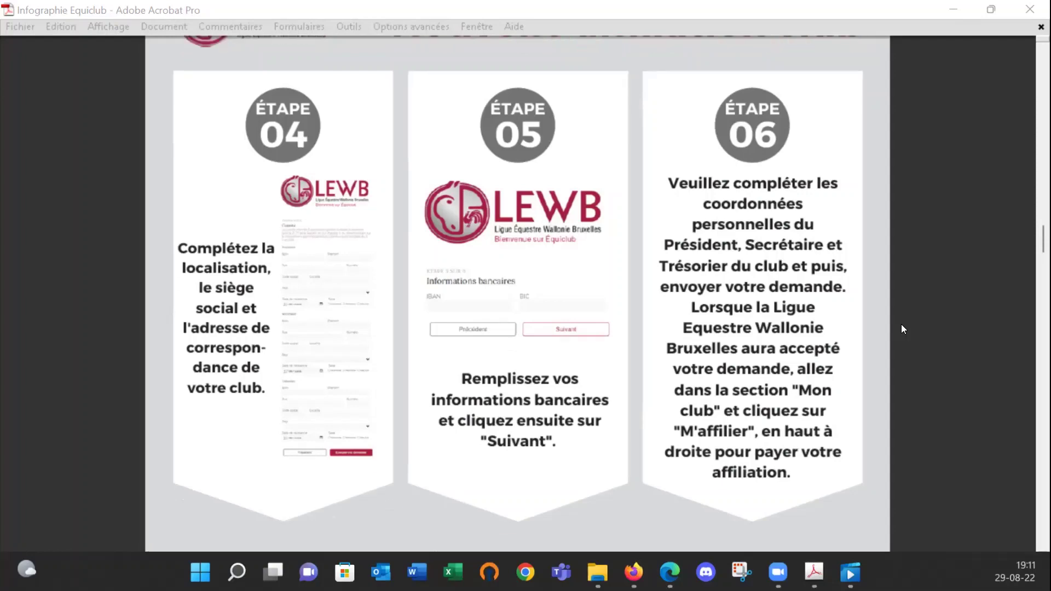
- Switch to Films et TV and play the Nouvelle-affiliation-equiclub video from the beginning
scroll(901, 326, "down", 1)
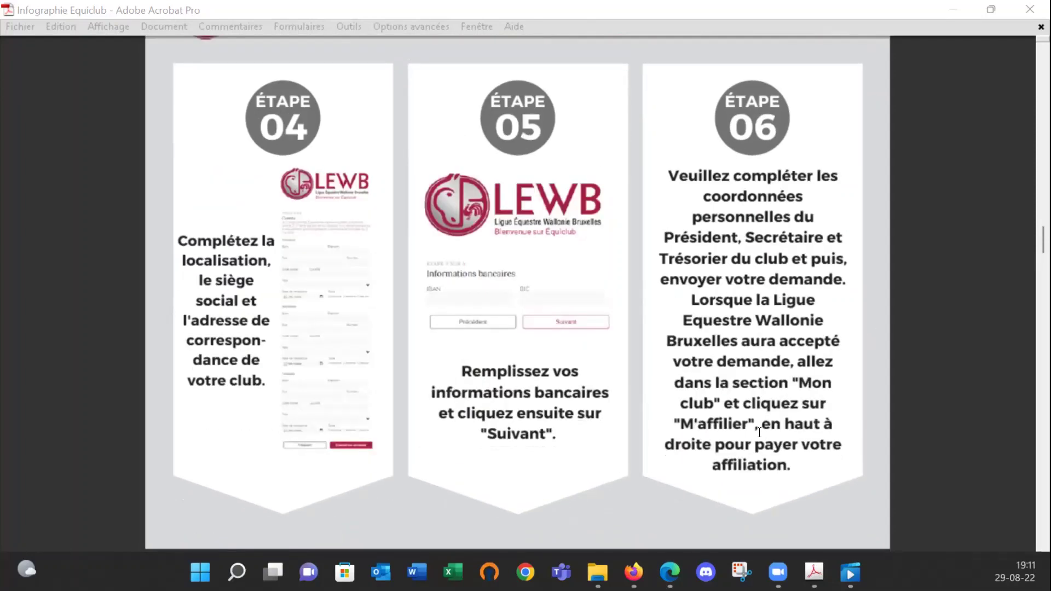
mouse_move(851, 569)
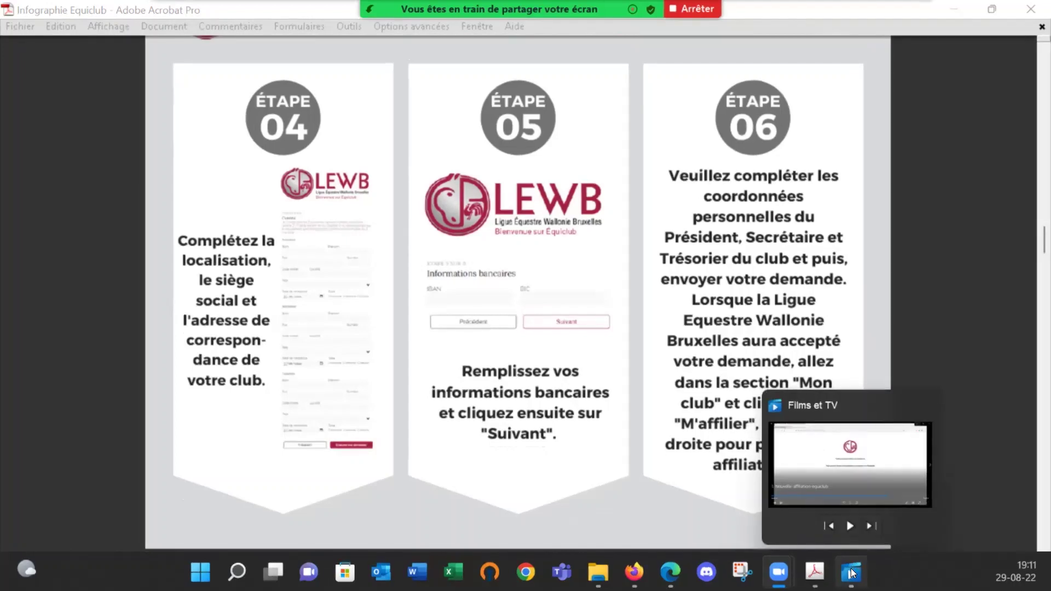
left_click(851, 572)
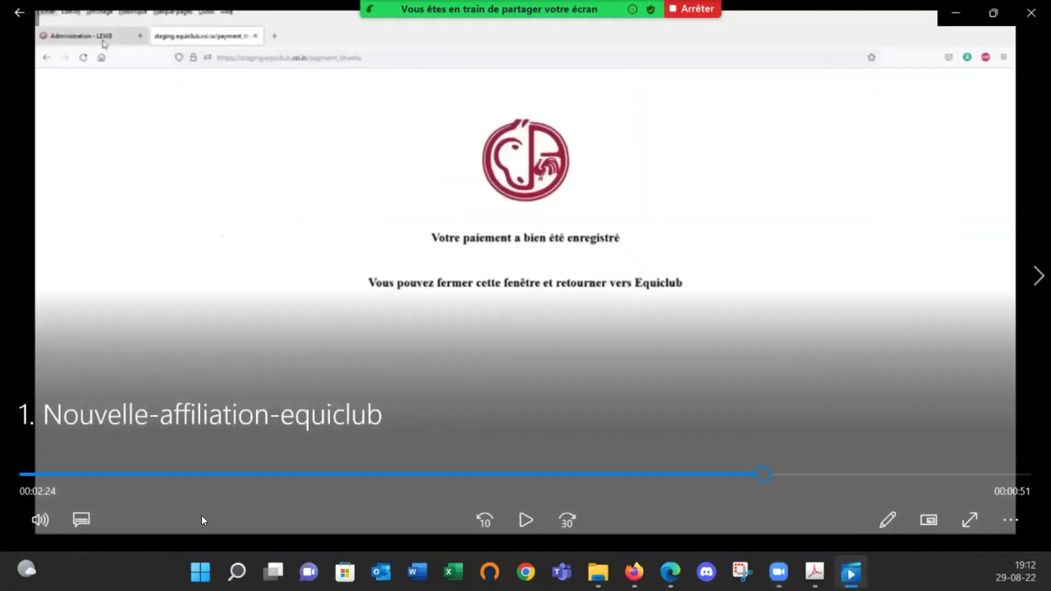
left_click_drag(763, 474, 351, 474)
left_click_drag(143, 466, 1, 464)
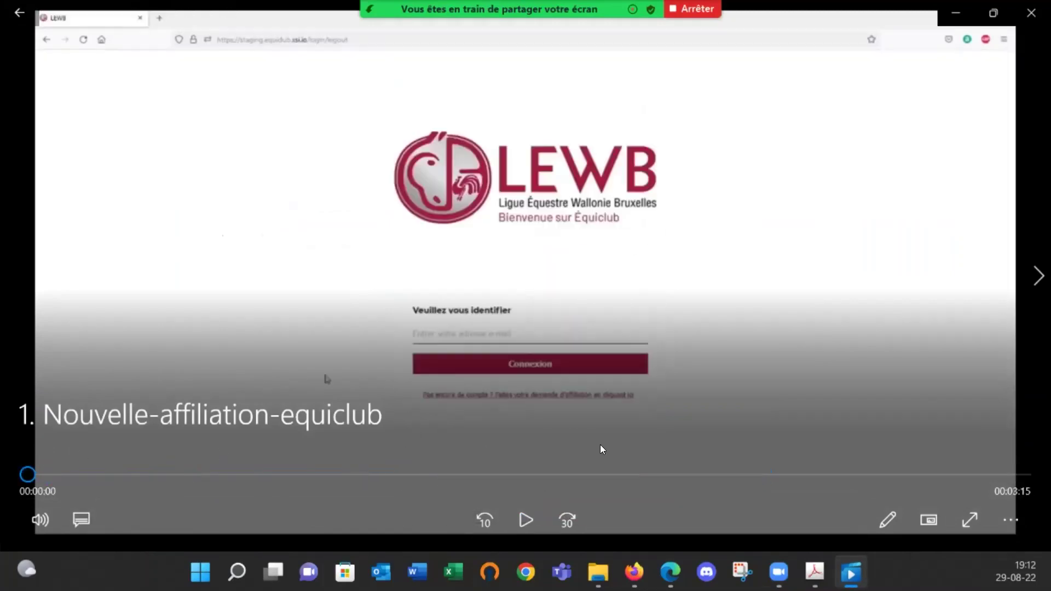
left_click(522, 520)
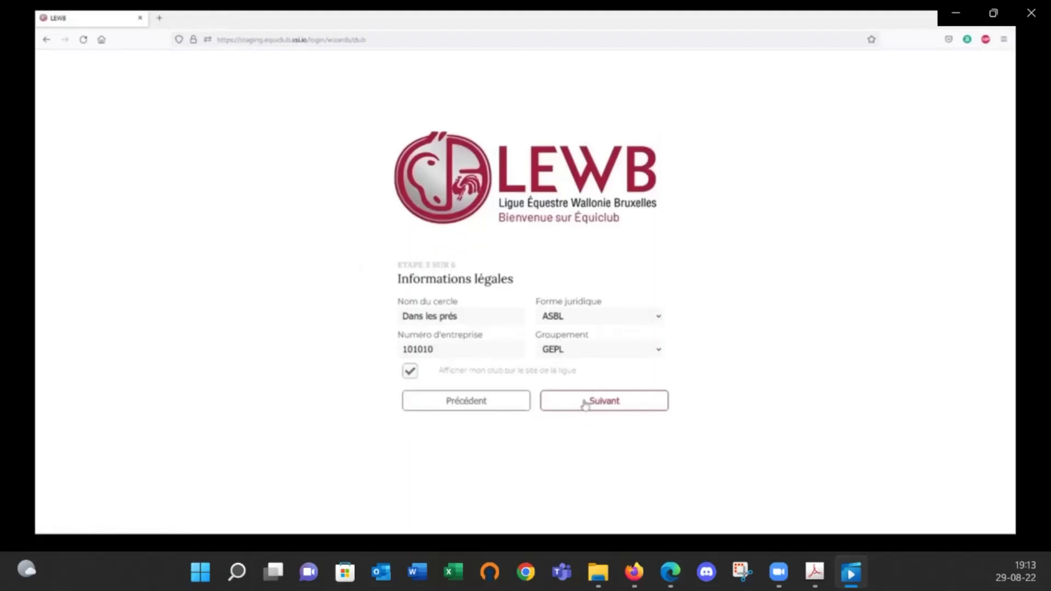
- Complete the Adresses stage of the affiliation request with the club's location, registered office and correspondence addresses
left_click(580, 401)
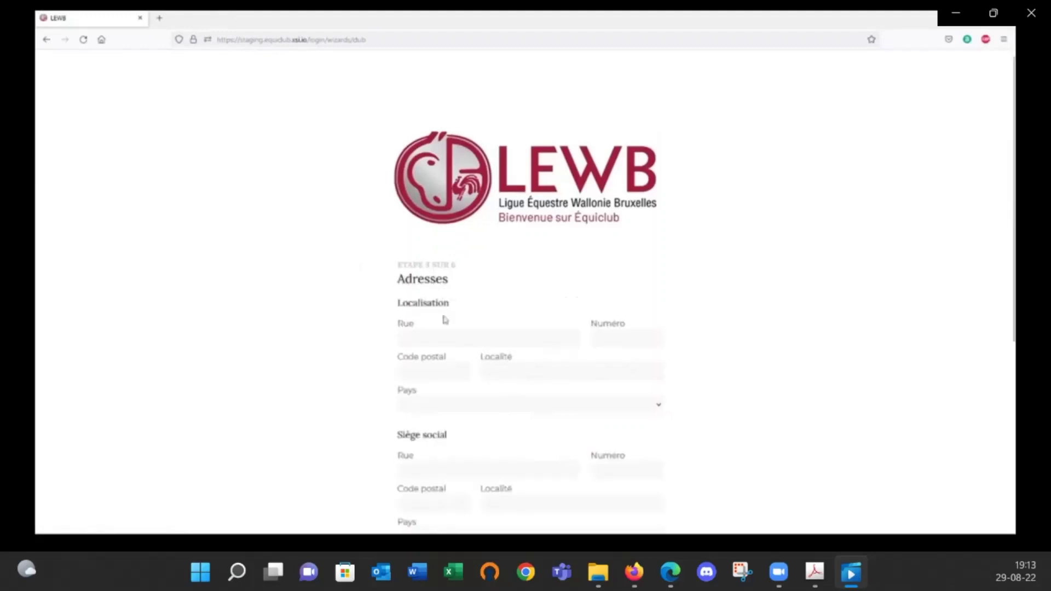
scroll(403, 441, "down", 4)
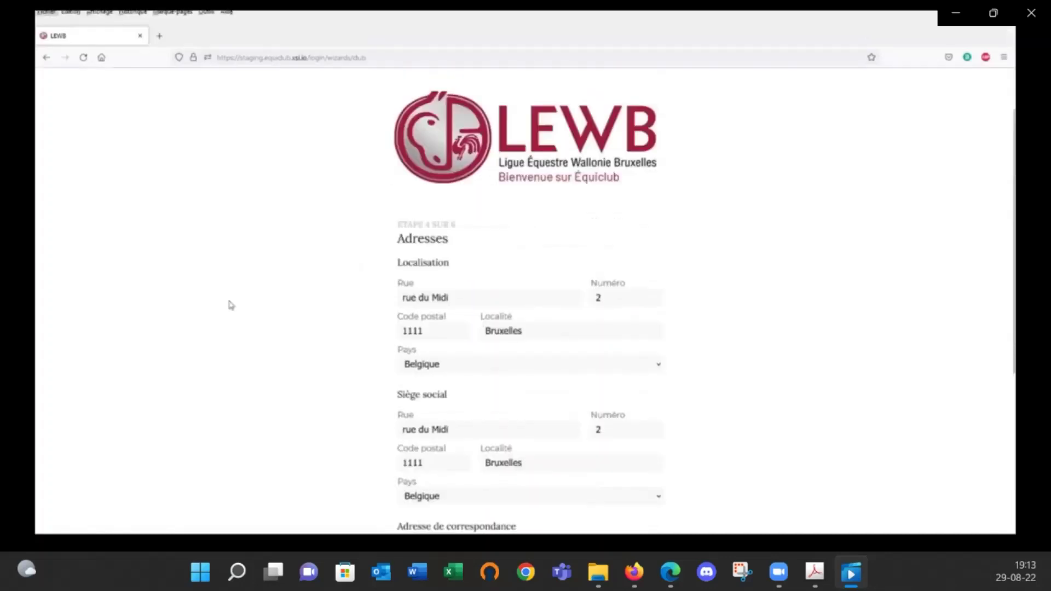
scroll(432, 257, "down", 5)
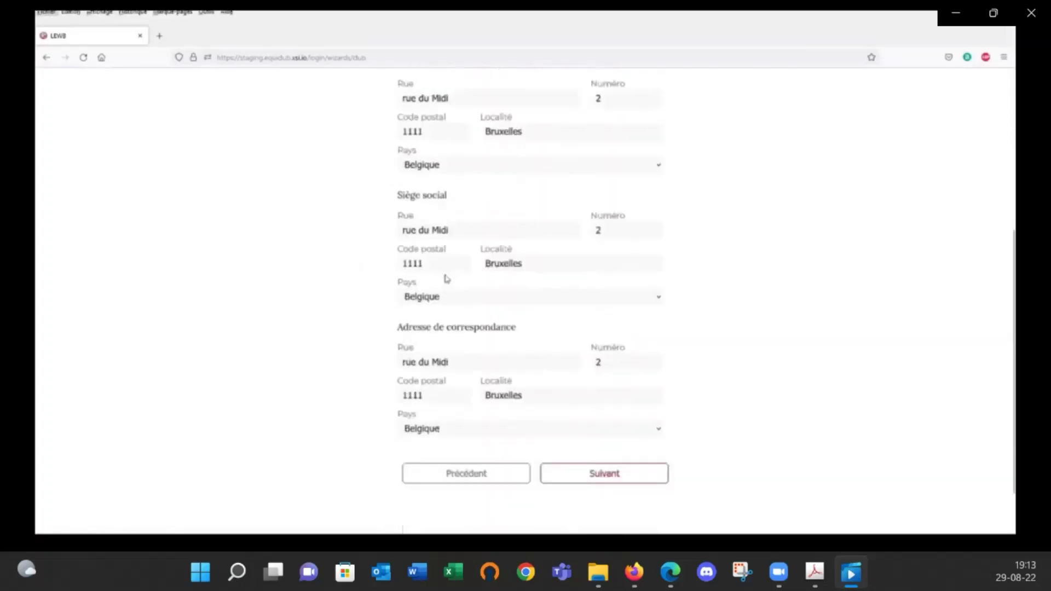
left_click(622, 425)
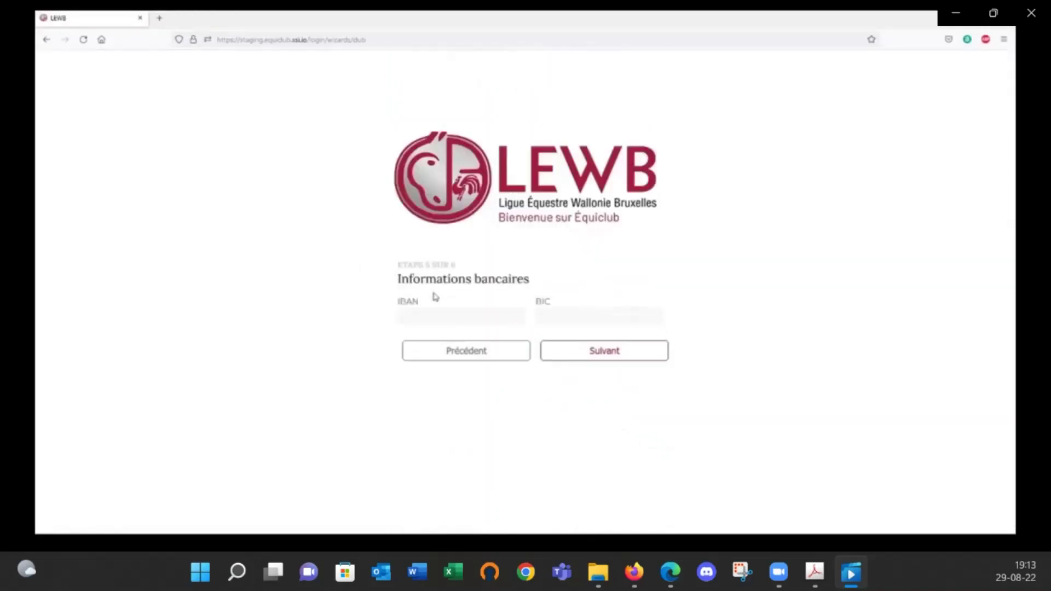
- Enter the club's IBAN and BIC in the bank information stage
type("101010")
key("Tab")
type("1111")
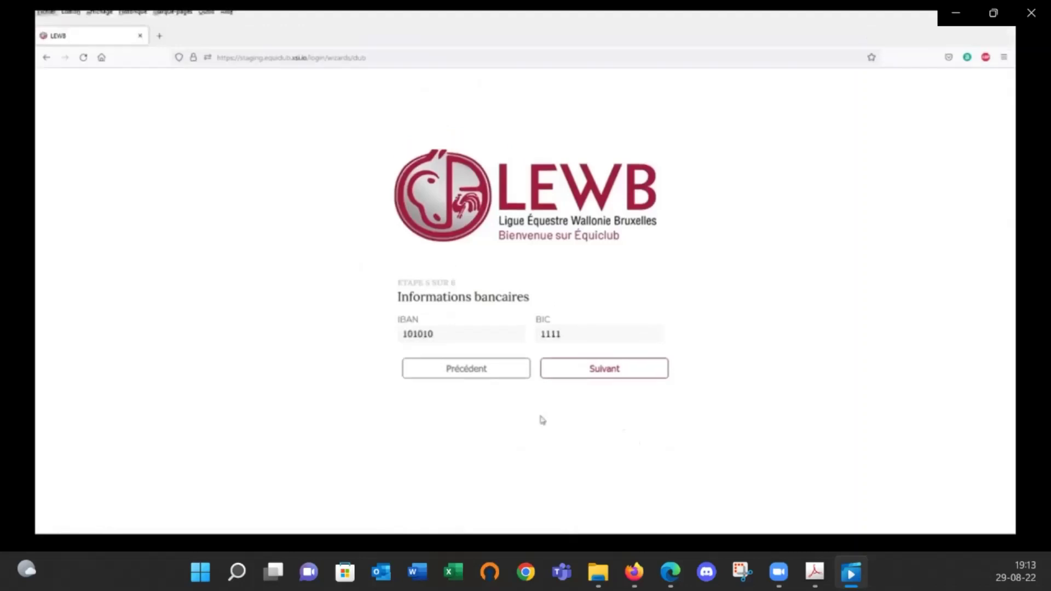
- Open the Mon club page and check the club's affiliation status
mouse_move(492, 155)
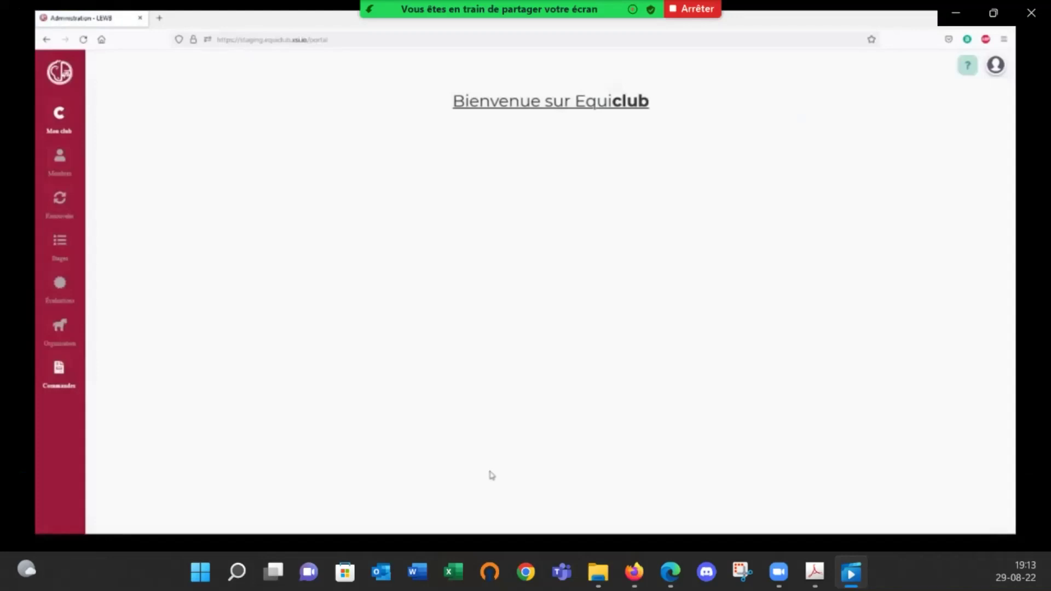
key("alt")
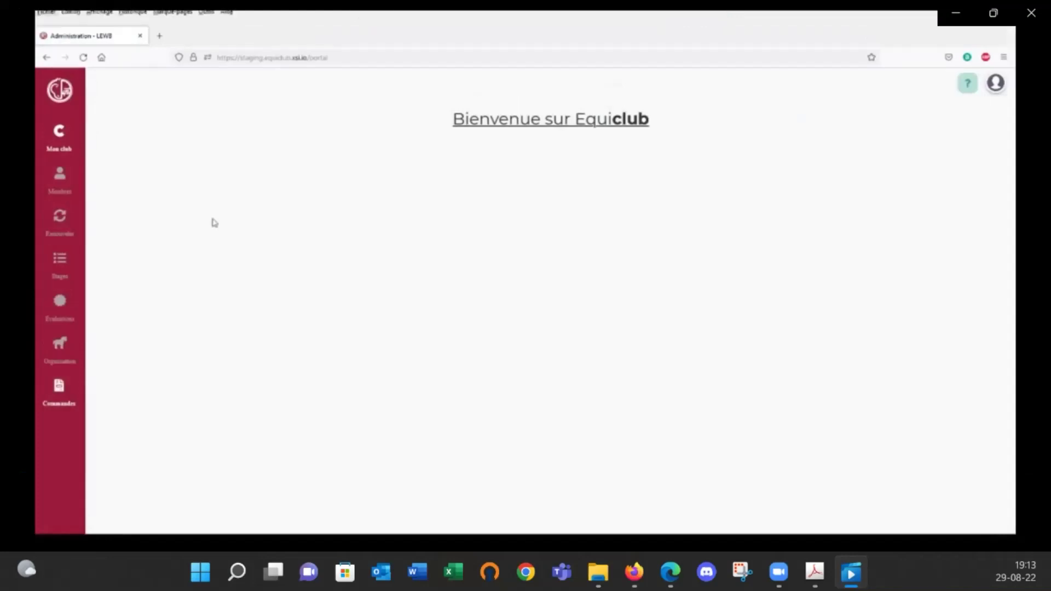
left_click(59, 141)
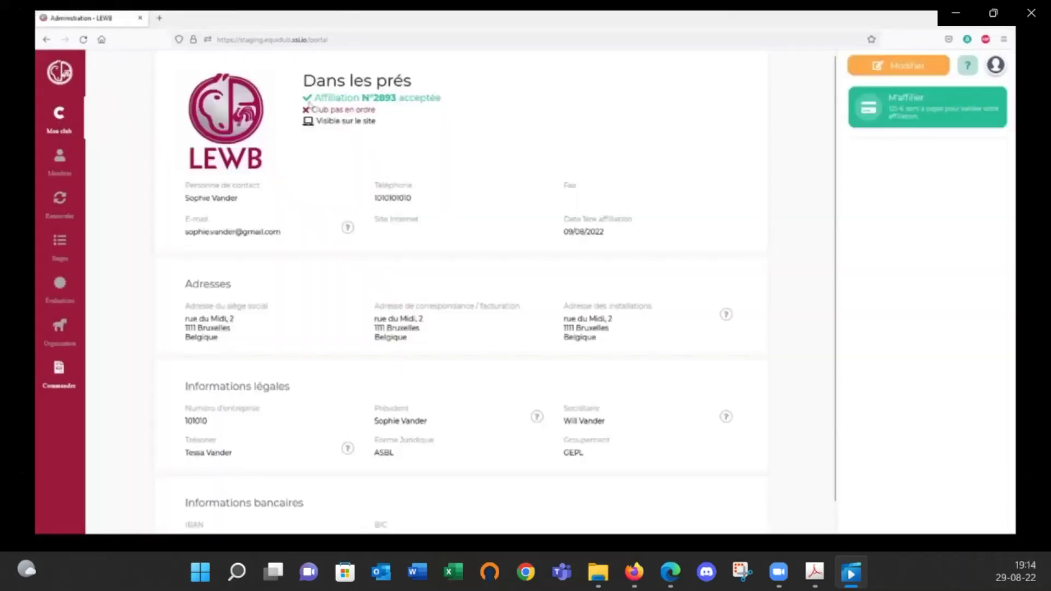
left_click_drag(302, 100, 351, 99)
left_click(602, 135)
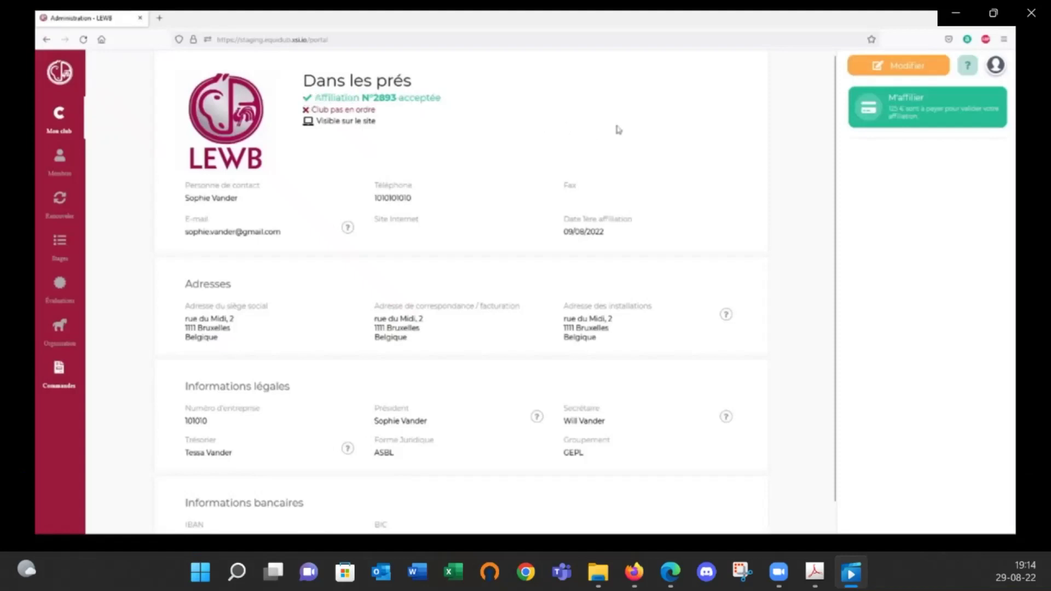
- Pay the club's 125 € affiliation order after accepting the regulations and privacy policy, and dismiss the payment notice
left_click(906, 111)
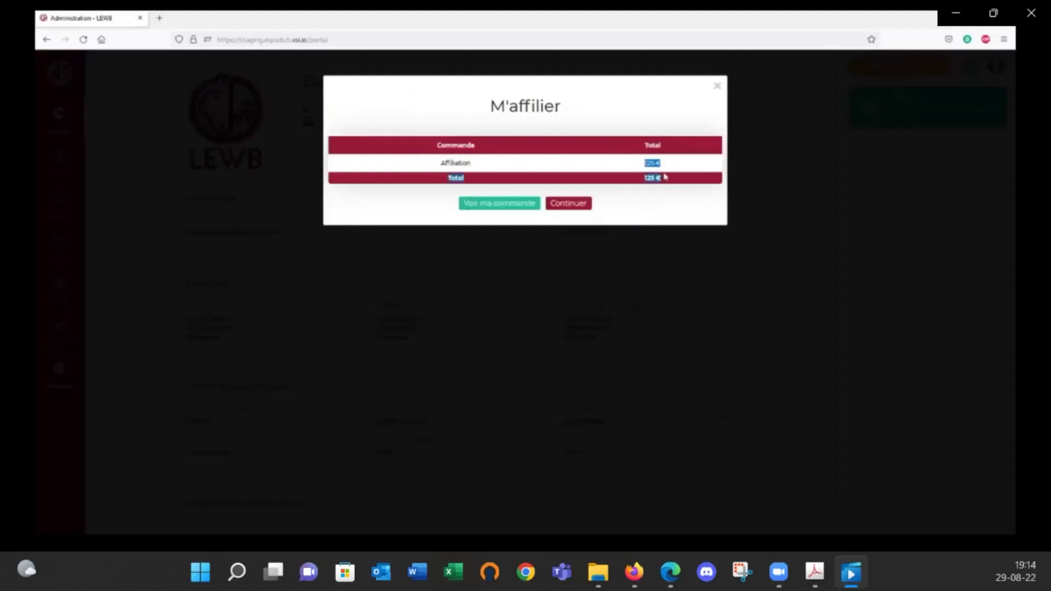
left_click(496, 203)
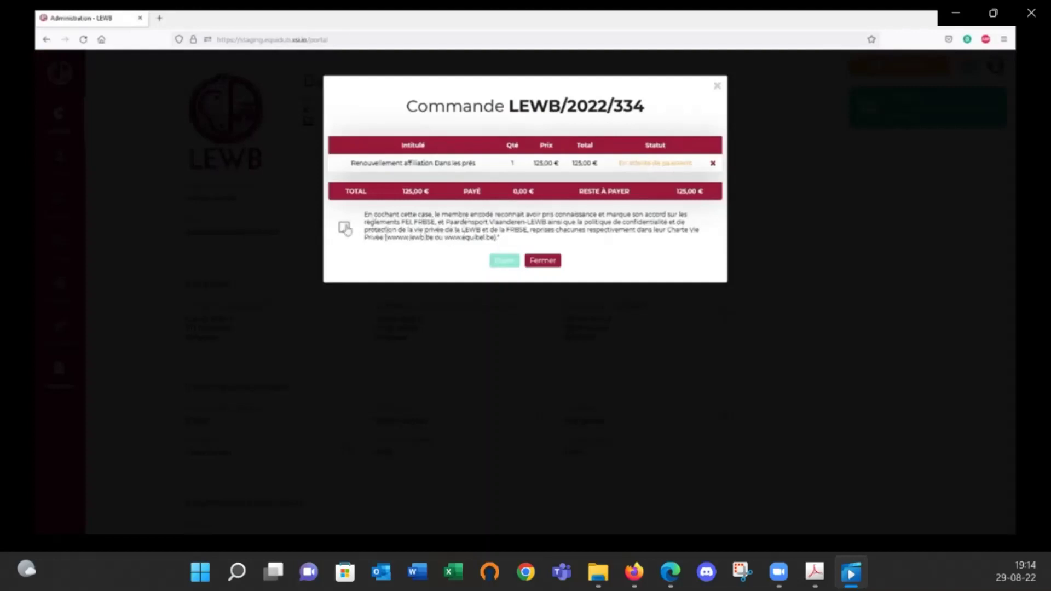
left_click(344, 227)
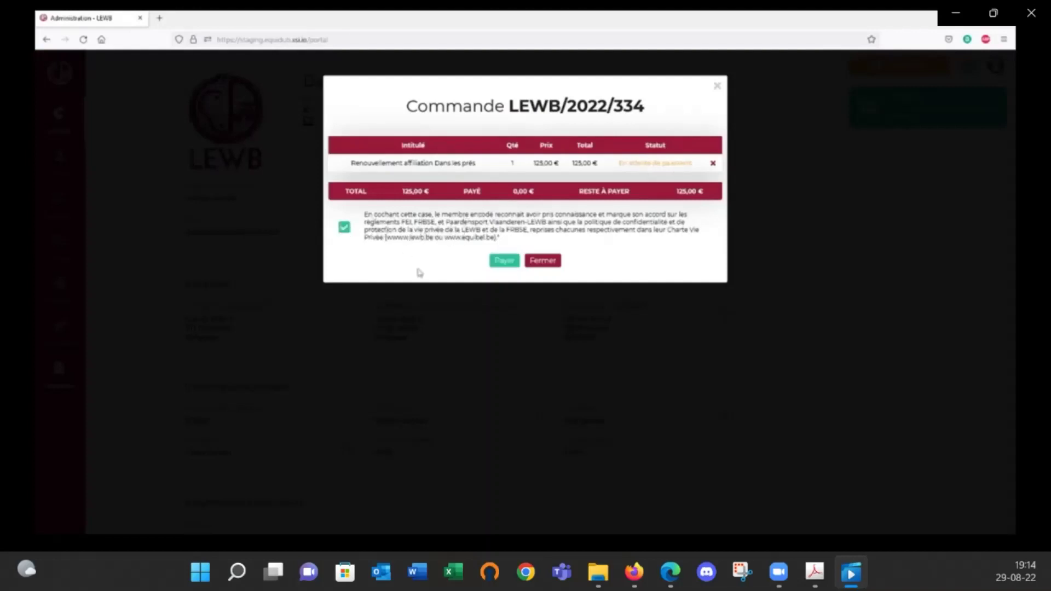
left_click(504, 262)
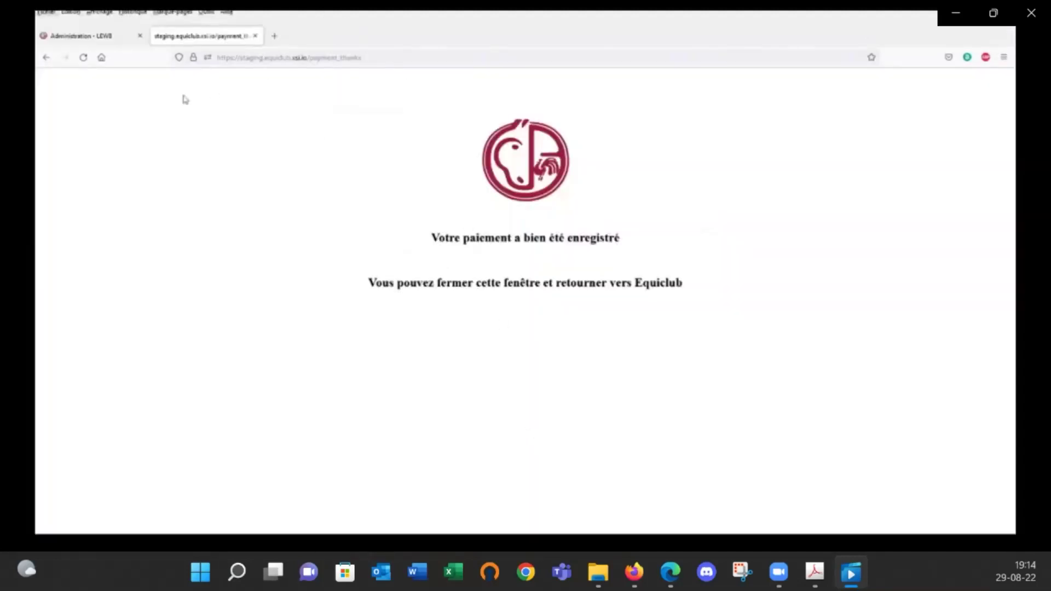
left_click(102, 35)
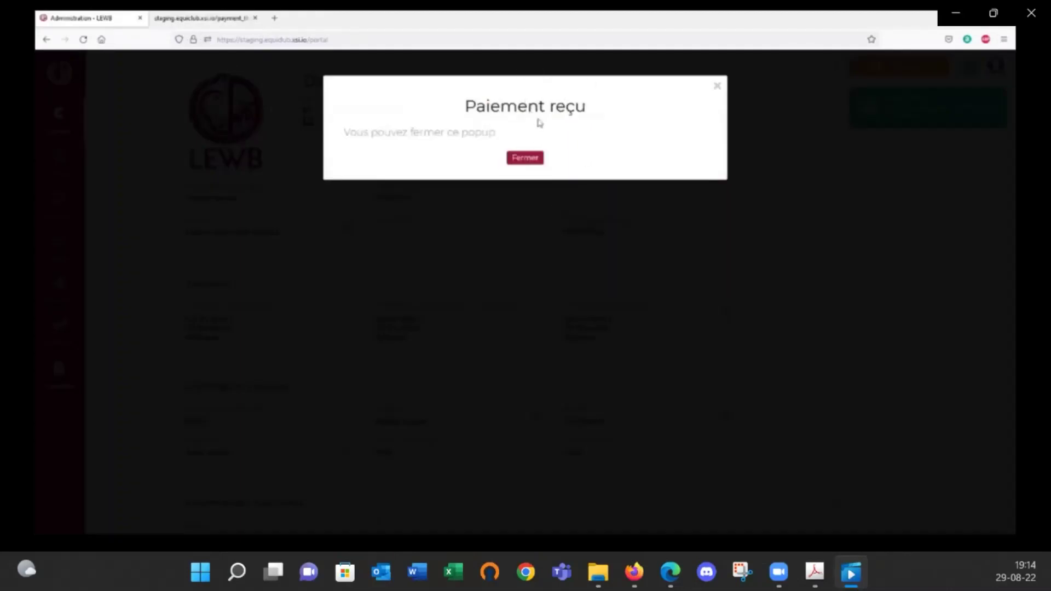
left_click(524, 158)
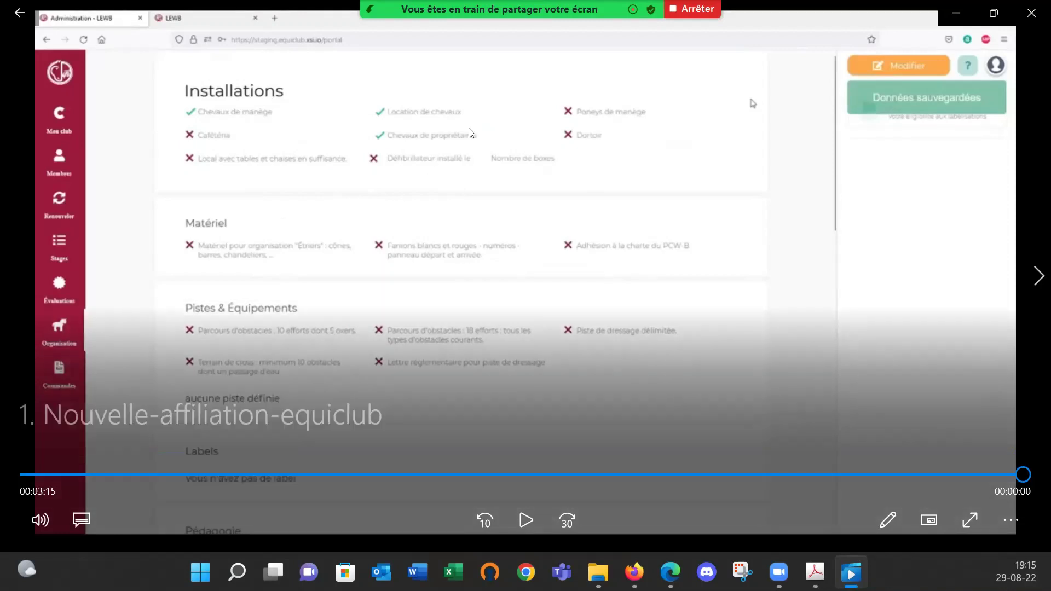
- Close the video player and switch to the Equiclub portal in Edge, maximised at 80 % zoom
left_click(1031, 14)
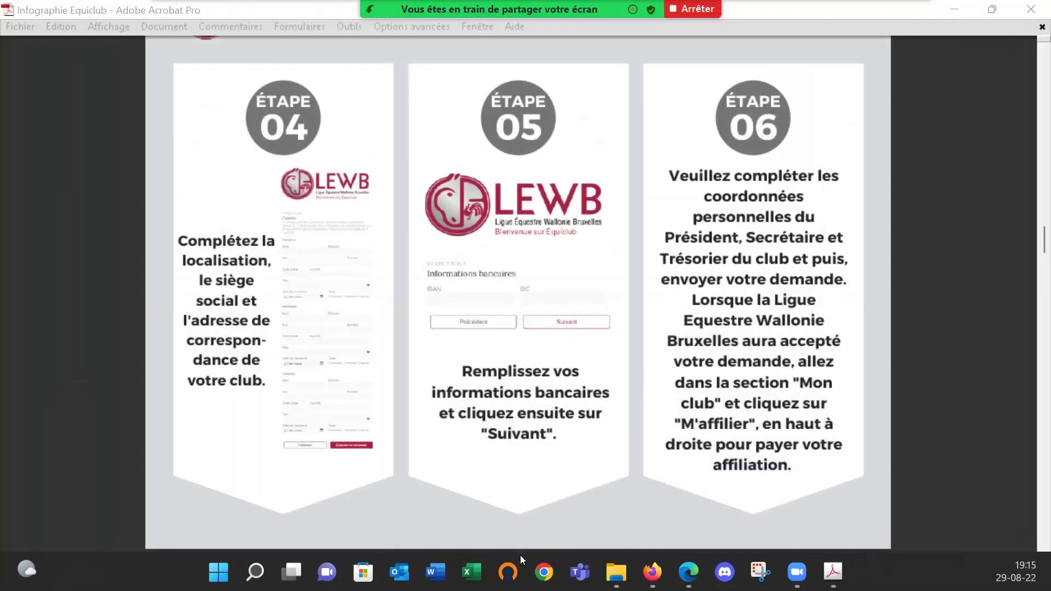
mouse_move(657, 572)
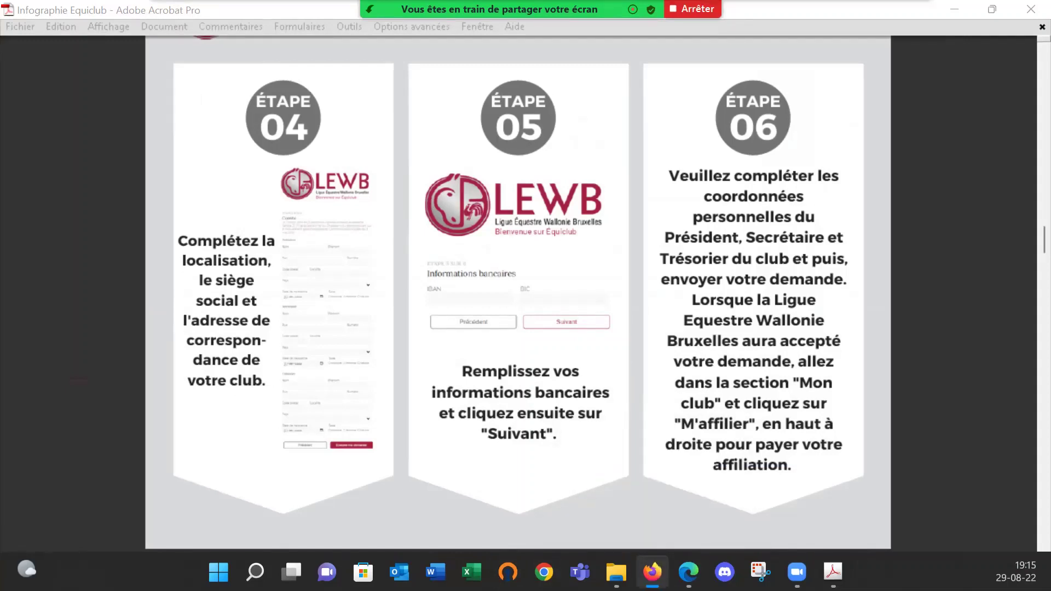
left_click(689, 572)
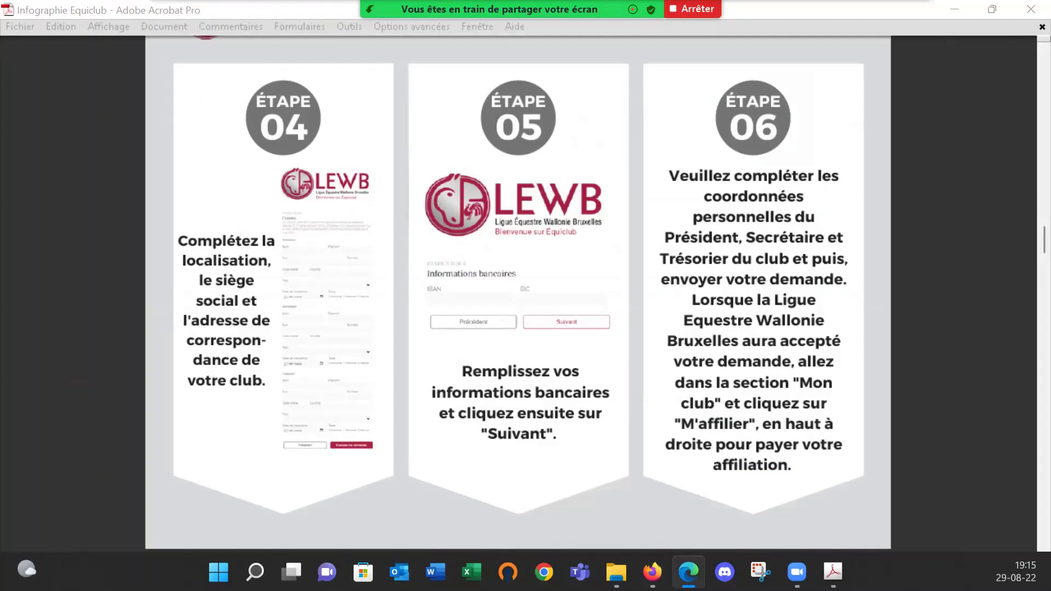
left_click_drag(1, 31, 571, 39)
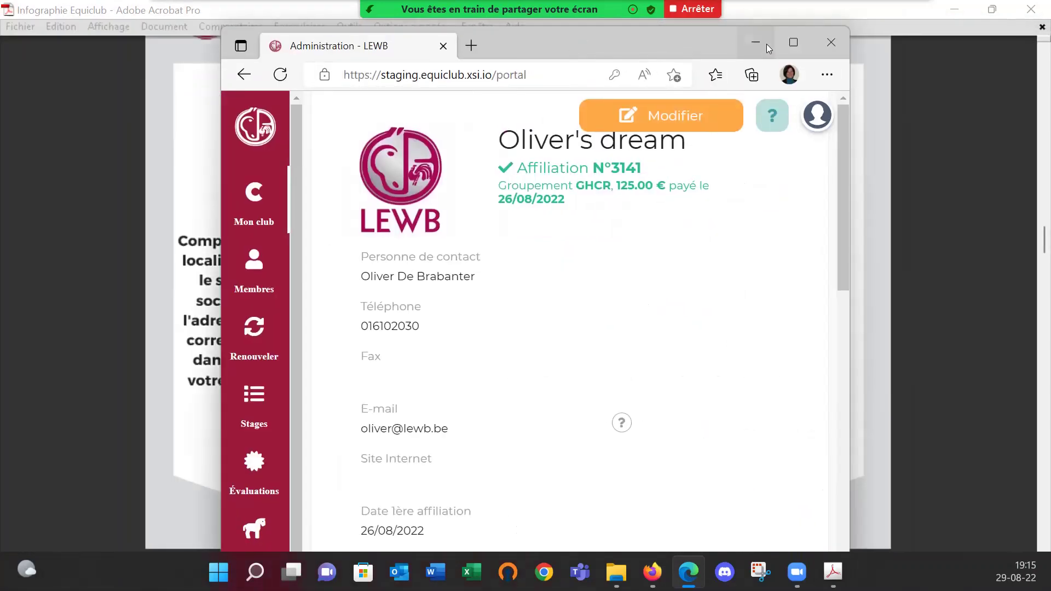
left_click(784, 44)
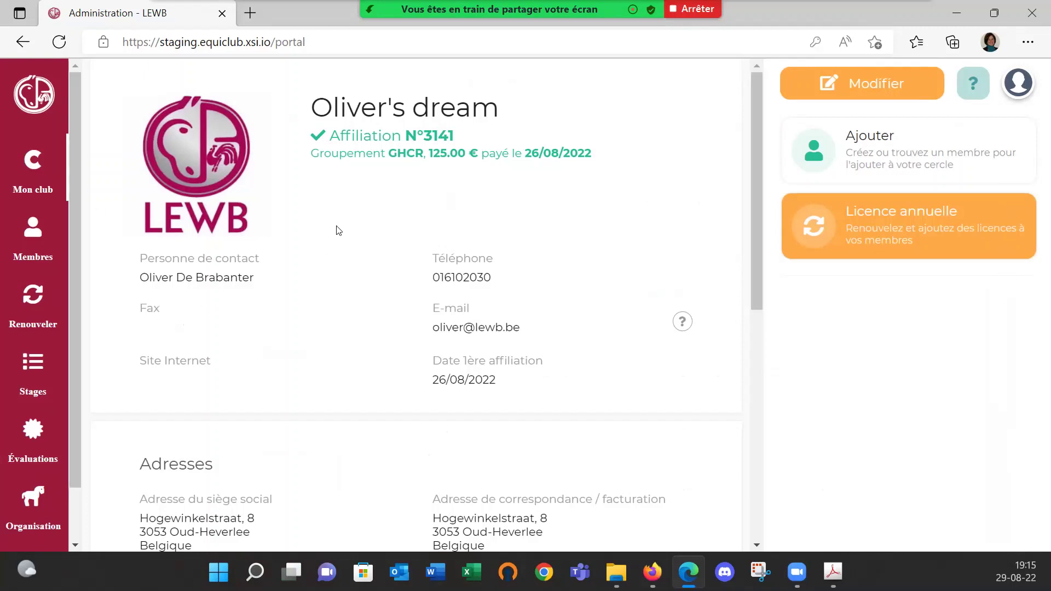
key("ctrl+minus")
key("ctrl+minus")
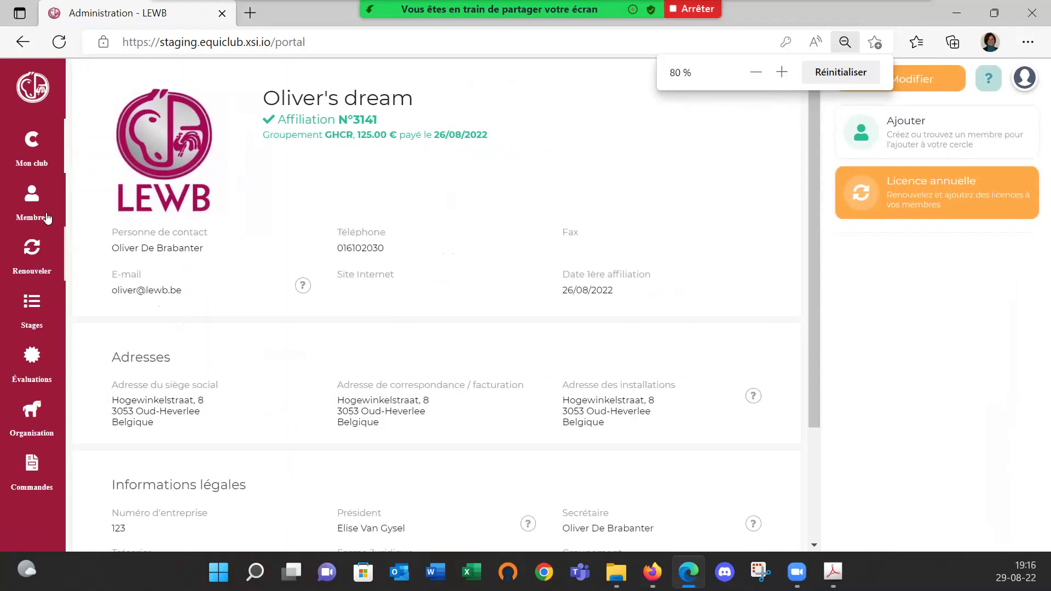
- Review the contact details, addresses, legal information and bank information on the club's page
scroll(315, 234, "down", 2)
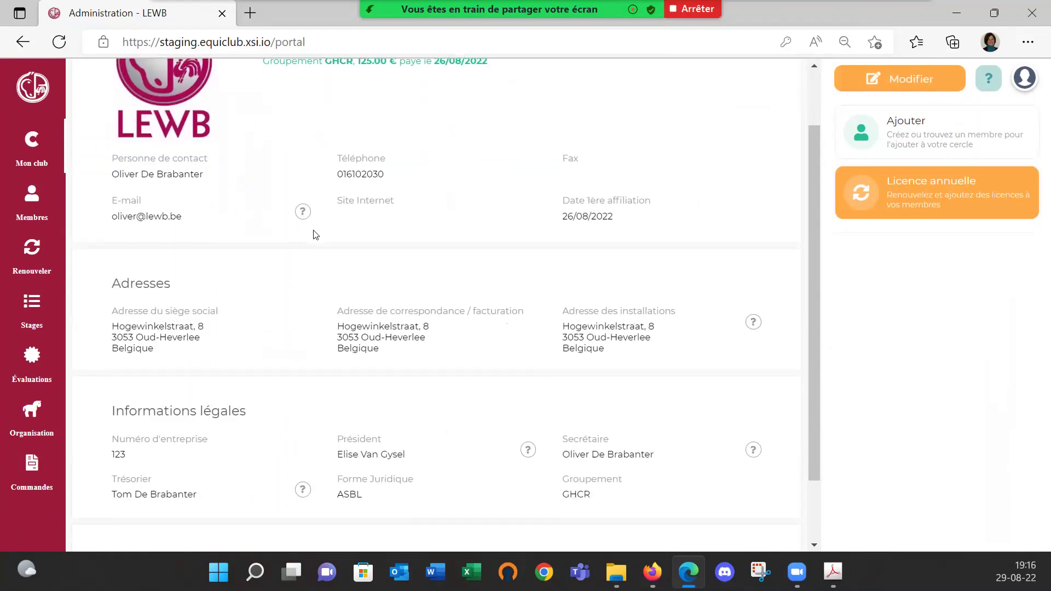
scroll(315, 234, "down", 2)
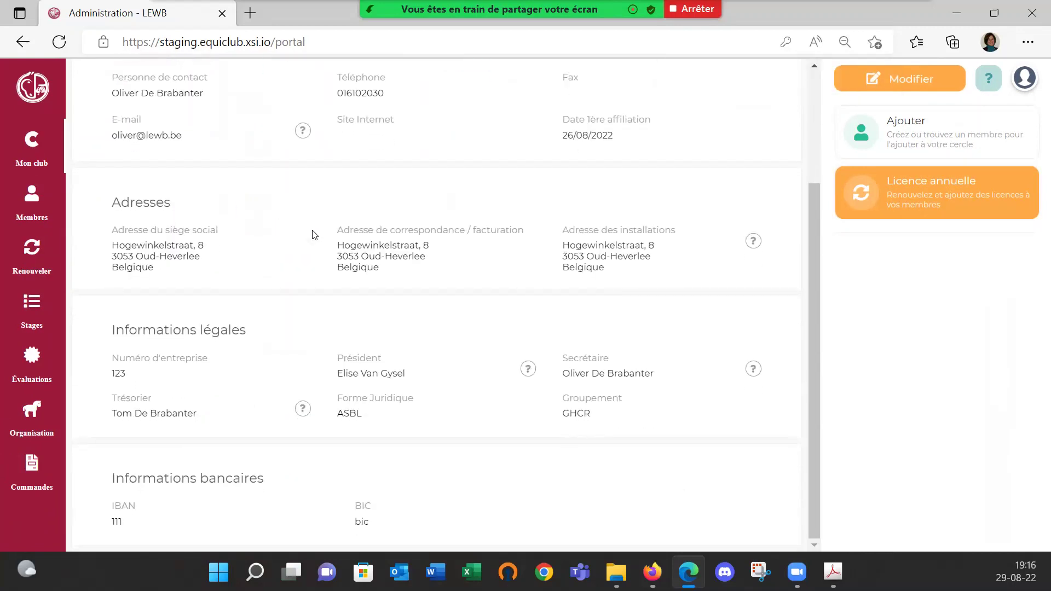
scroll(315, 235, "up", 3)
- Look through the club's Membres, Renouveler, Stages and Évaluations sections
left_click(33, 202)
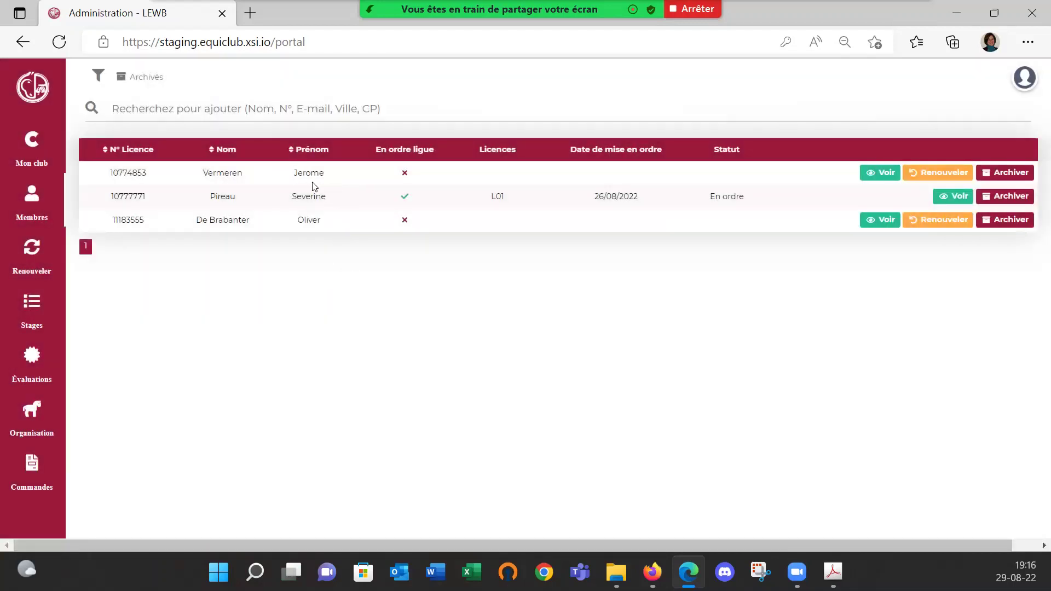
left_click(35, 259)
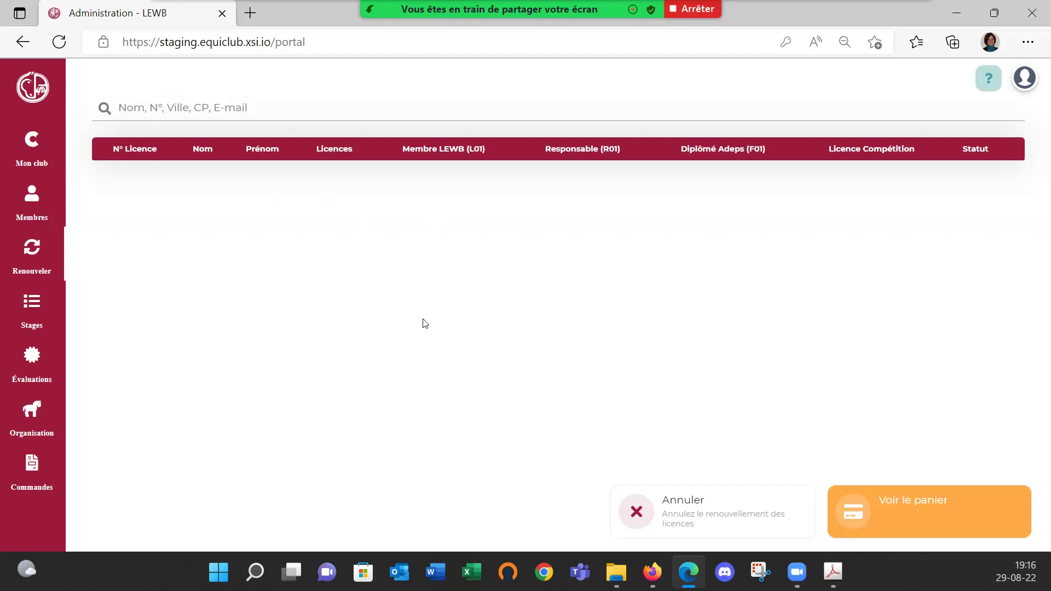
left_click(39, 313)
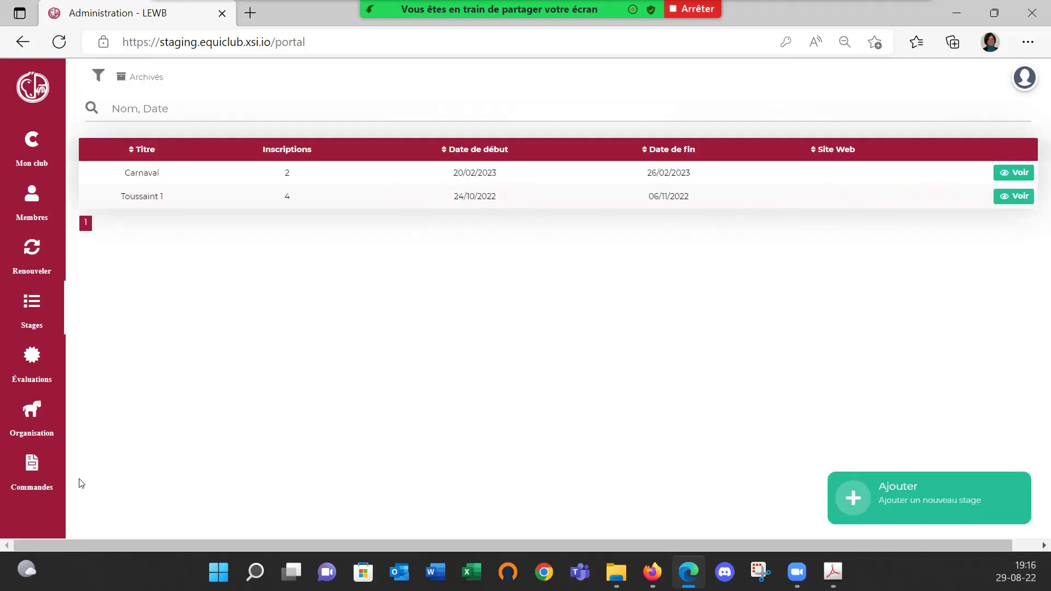
left_click(34, 368)
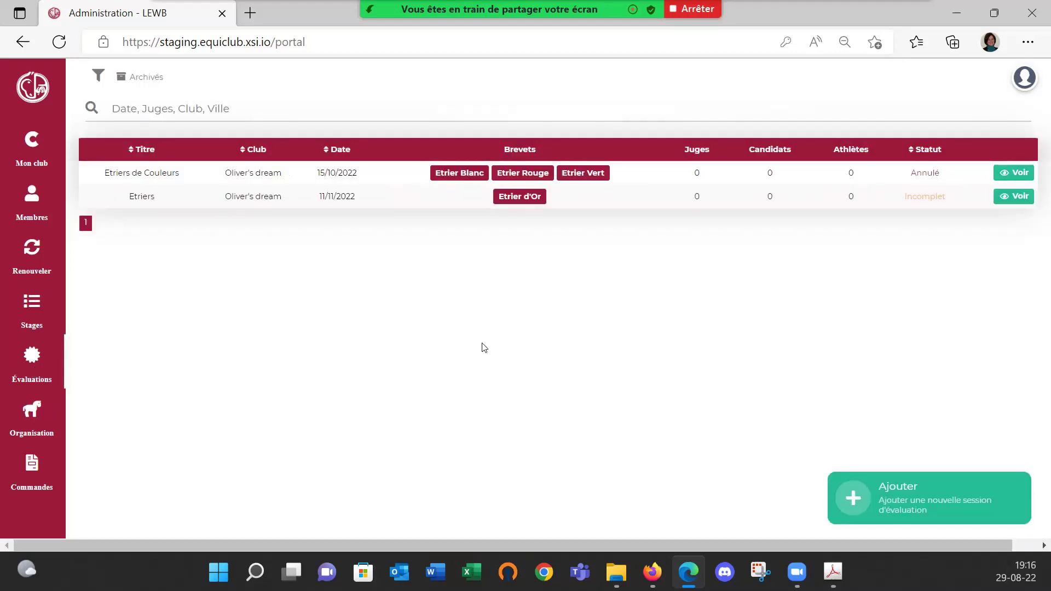
- Open the Organisation section and examine the club's installations, material, arenas and teaching information
left_click(30, 421)
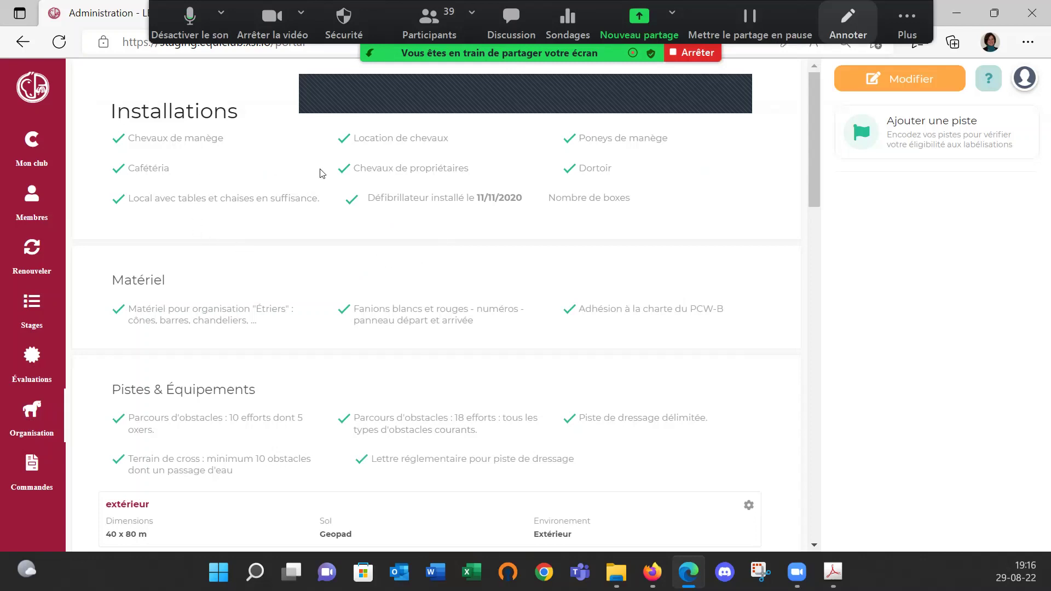
scroll(386, 338, "down", 1)
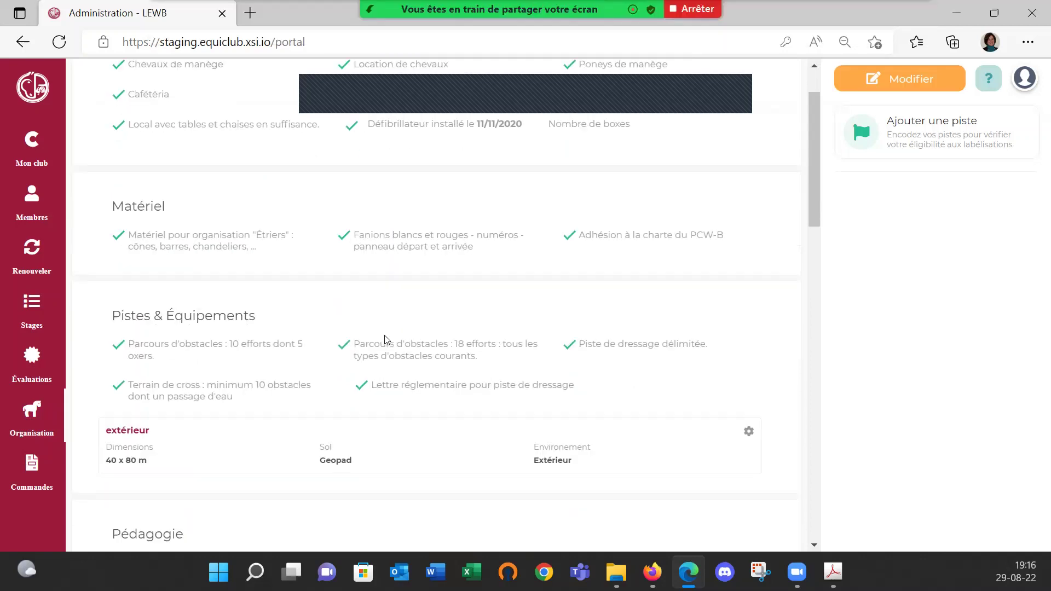
scroll(489, 426, "down", 3)
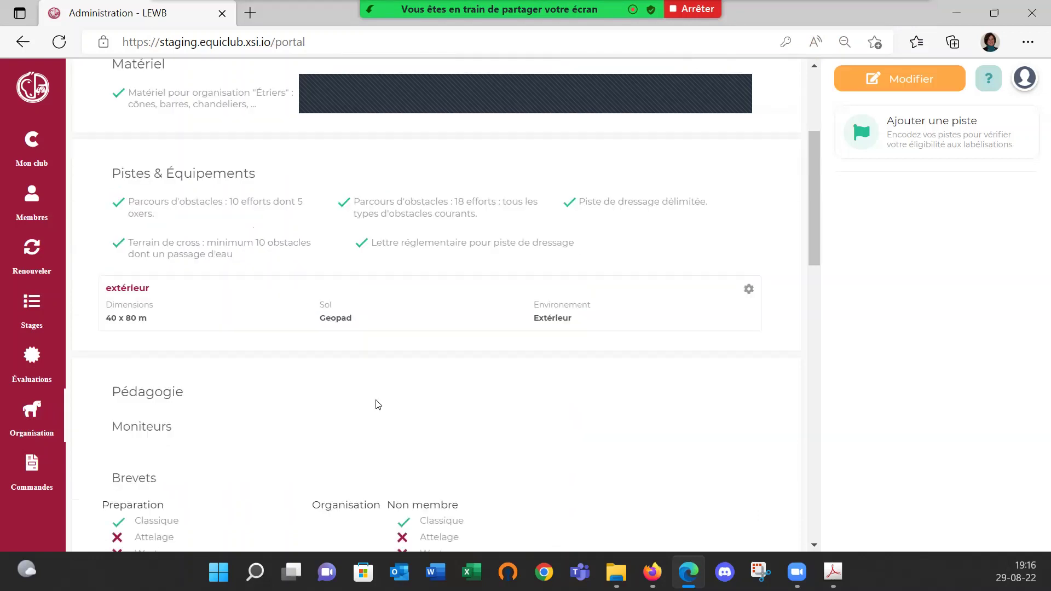
- Examine the diplomas, stages, disciplines, promenades and competitions listed in the club's Organisation section
scroll(195, 393, "down", 3)
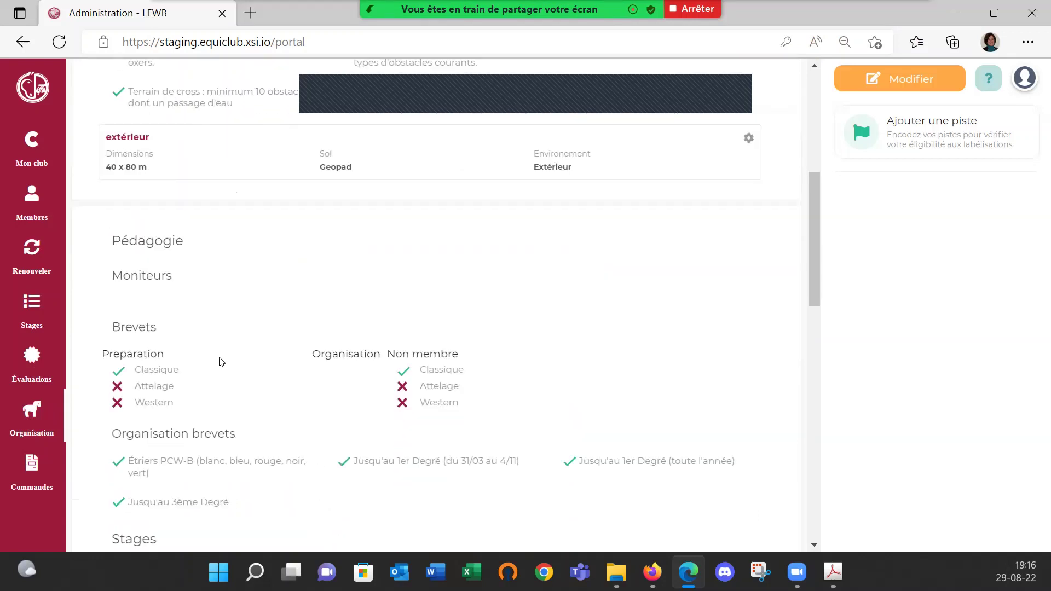
scroll(305, 389, "down", 2)
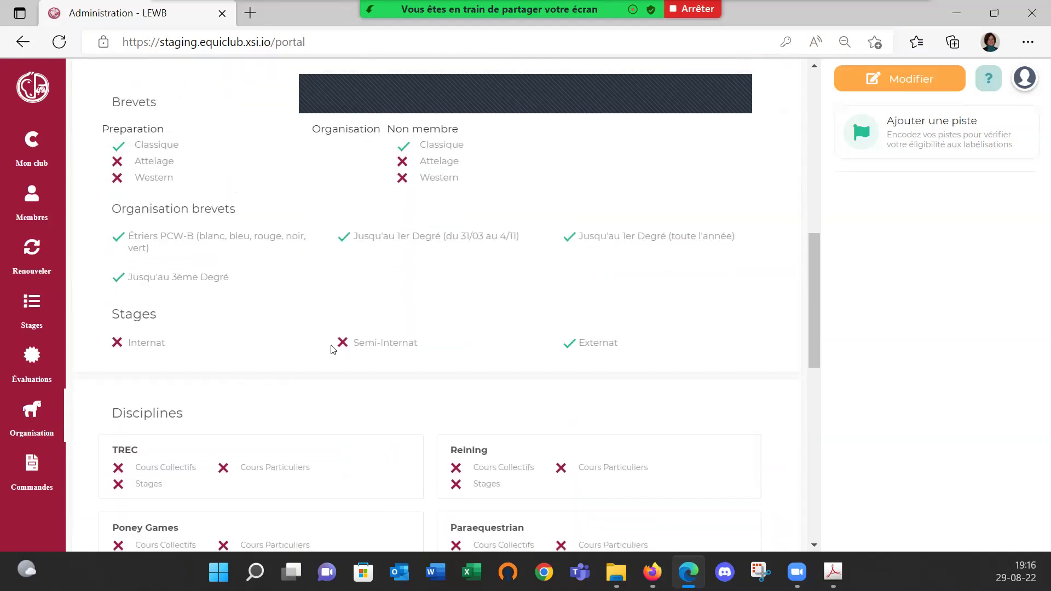
scroll(587, 357, "down", 5)
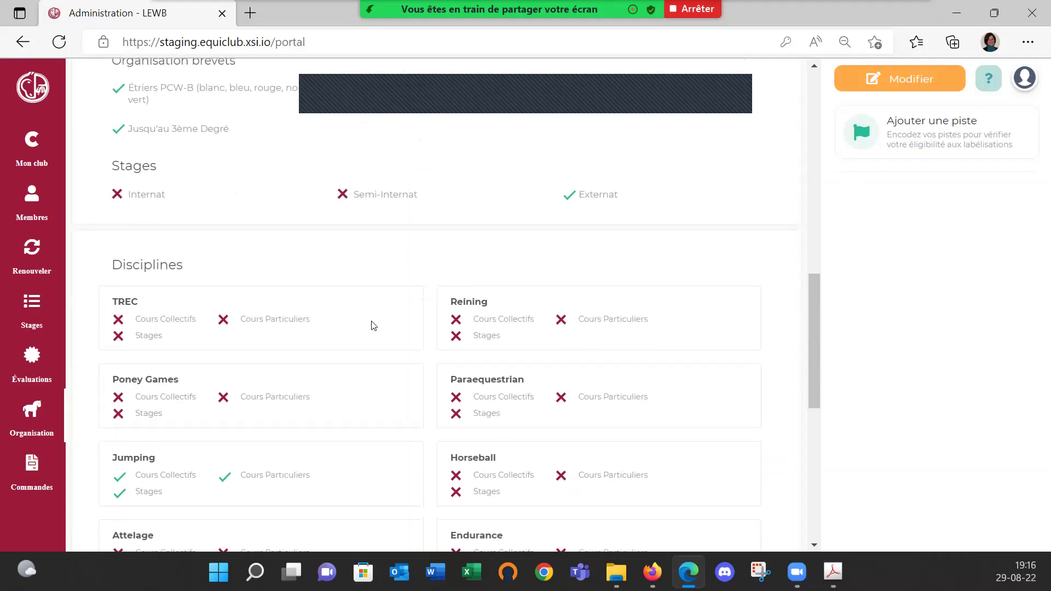
scroll(402, 384, "down", 3)
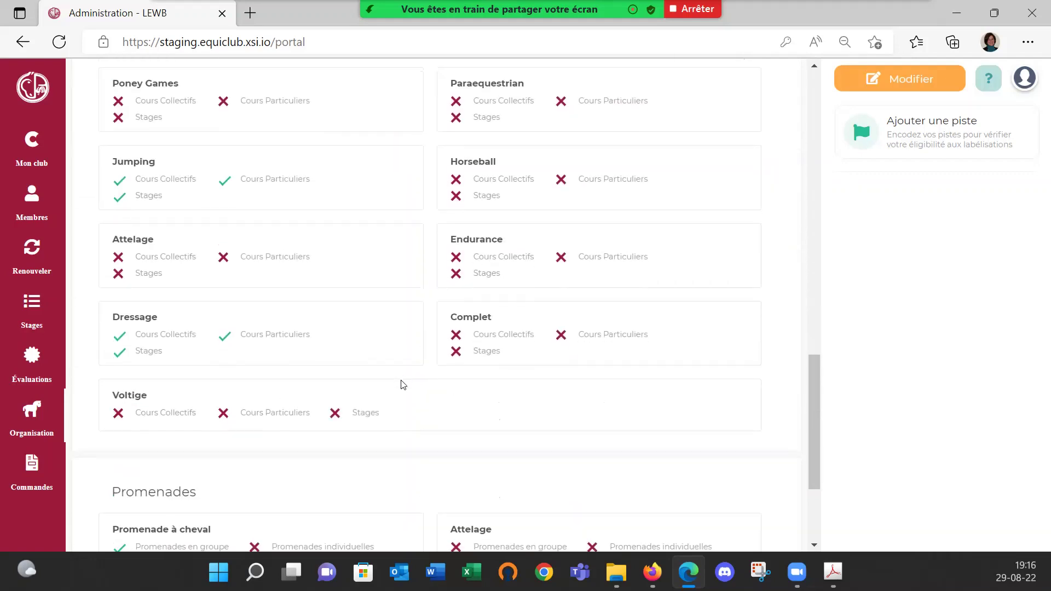
scroll(402, 385, "down", 3)
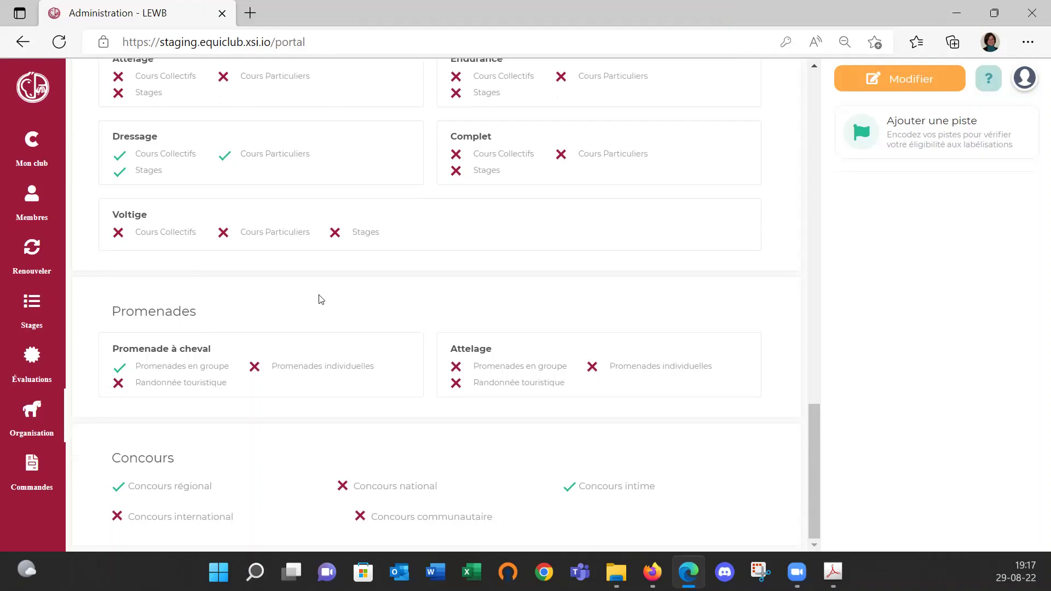
scroll(322, 298, "up", 4)
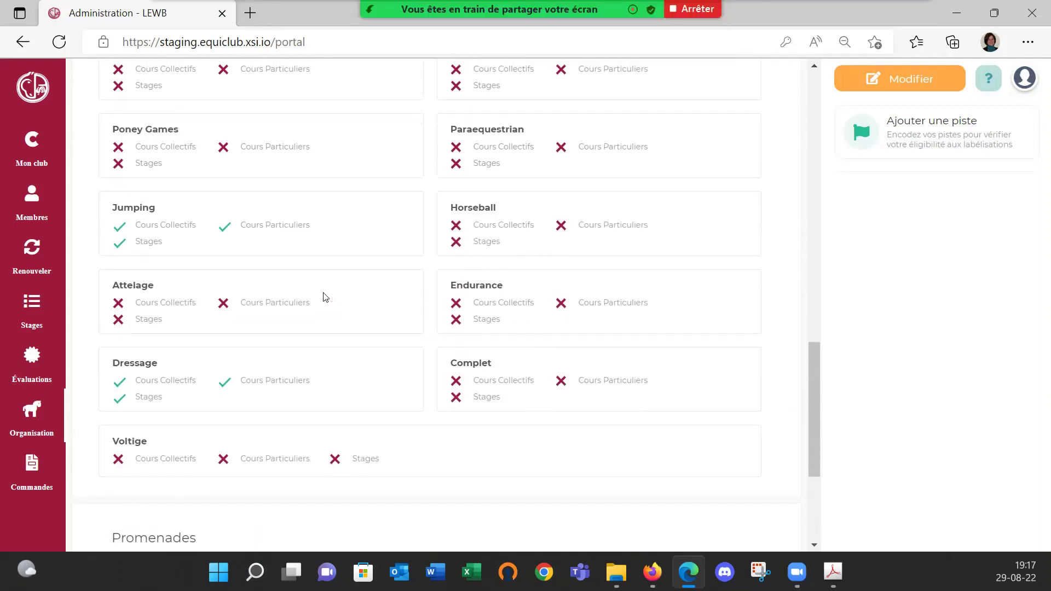
scroll(323, 297, "up", 6)
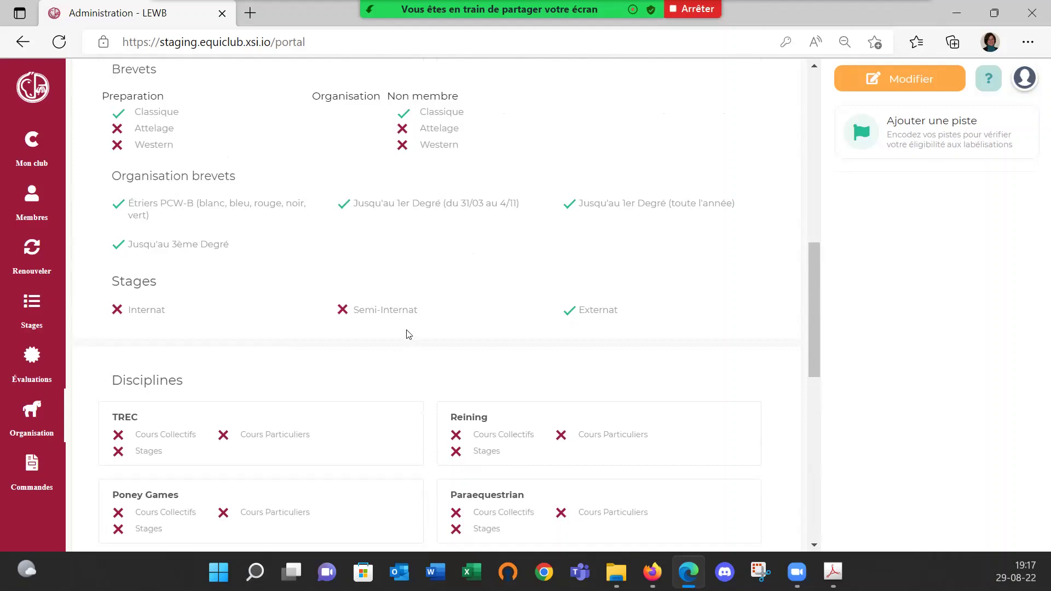
scroll(406, 333, "up", 9)
scroll(388, 391, "up", 2)
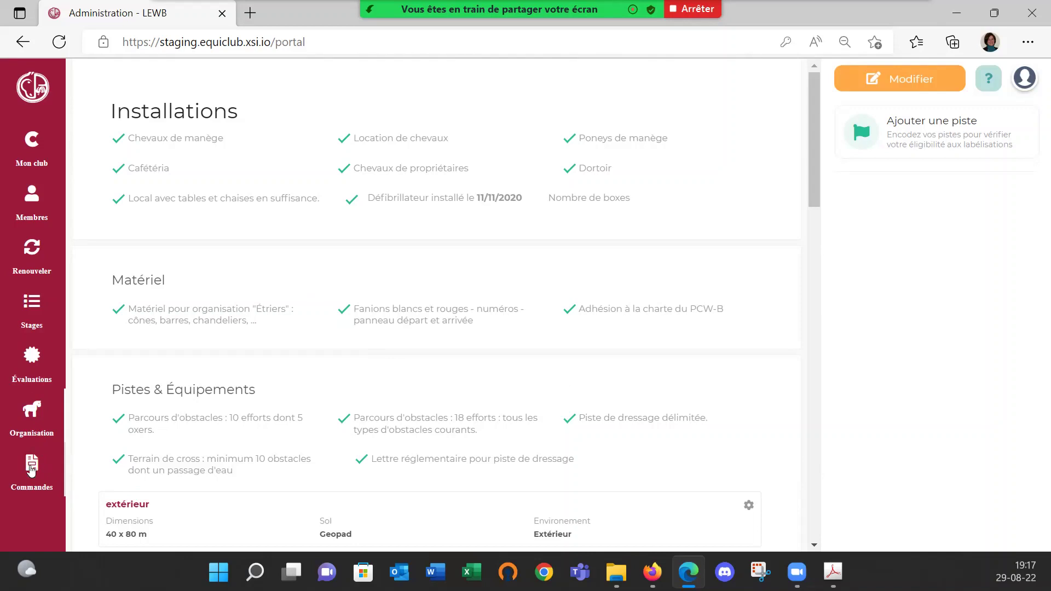
- View the receipt of the 125,00 € affiliation renewal in Commandes and return to the Mon club page
left_click(31, 469)
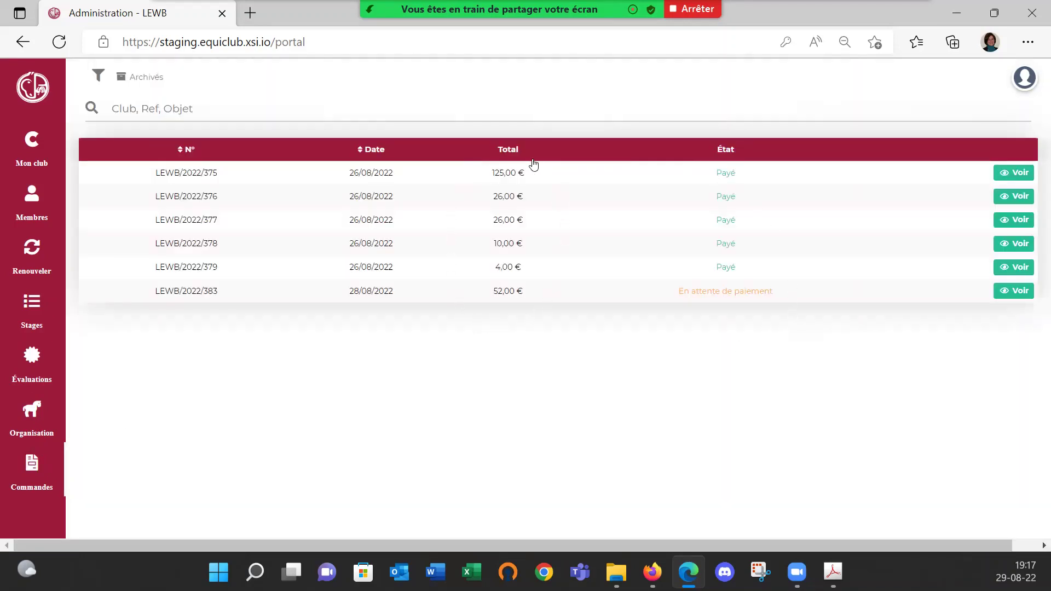
left_click(1006, 175)
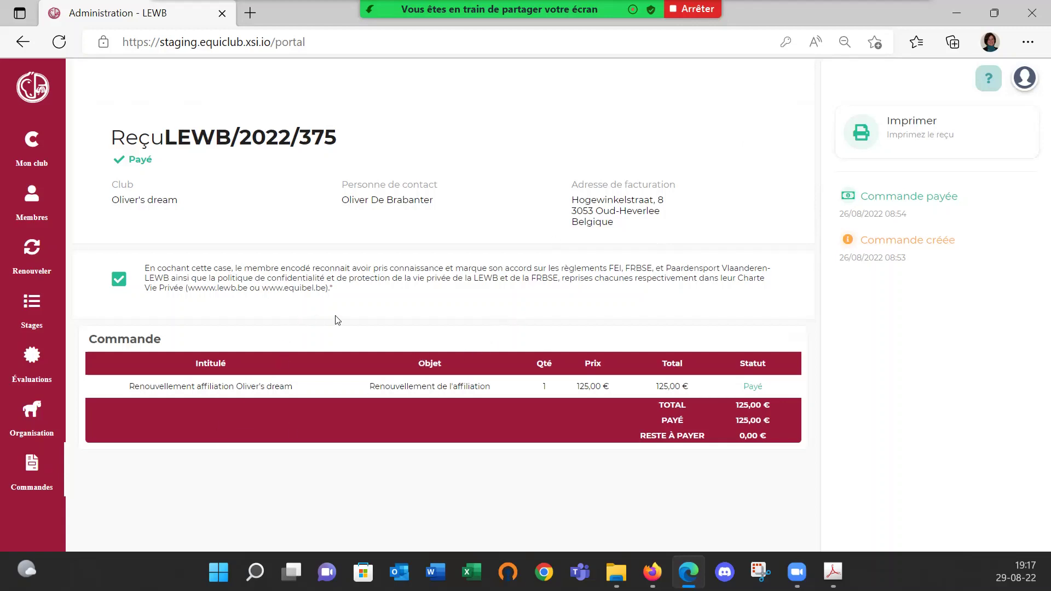
left_click(33, 153)
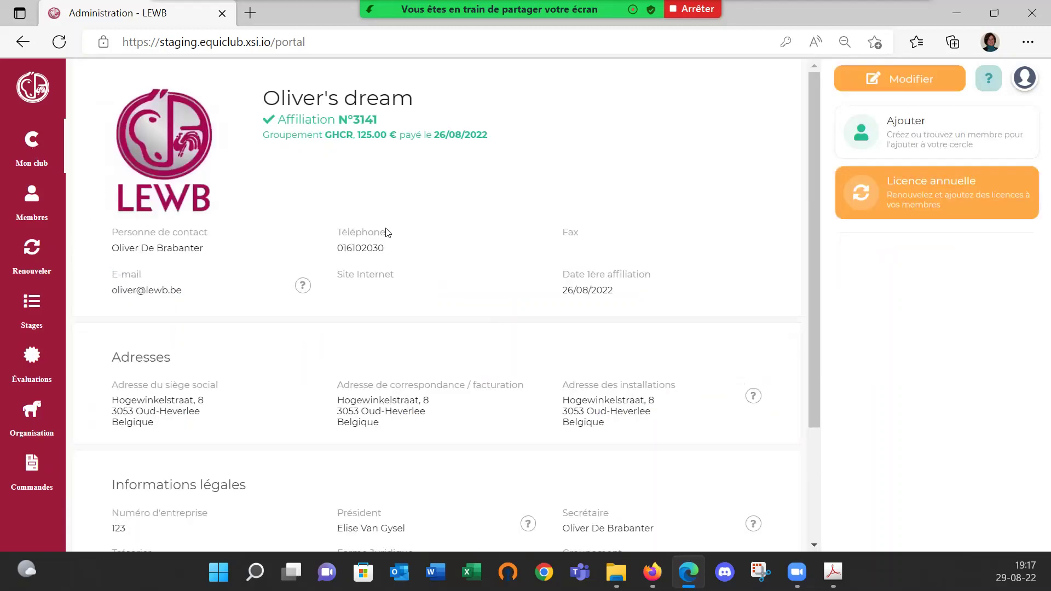
- Minimise Edge and read the licence renewal steps in the Infographie Equiclub PDF in Adobe Acrobat
left_click(955, 15)
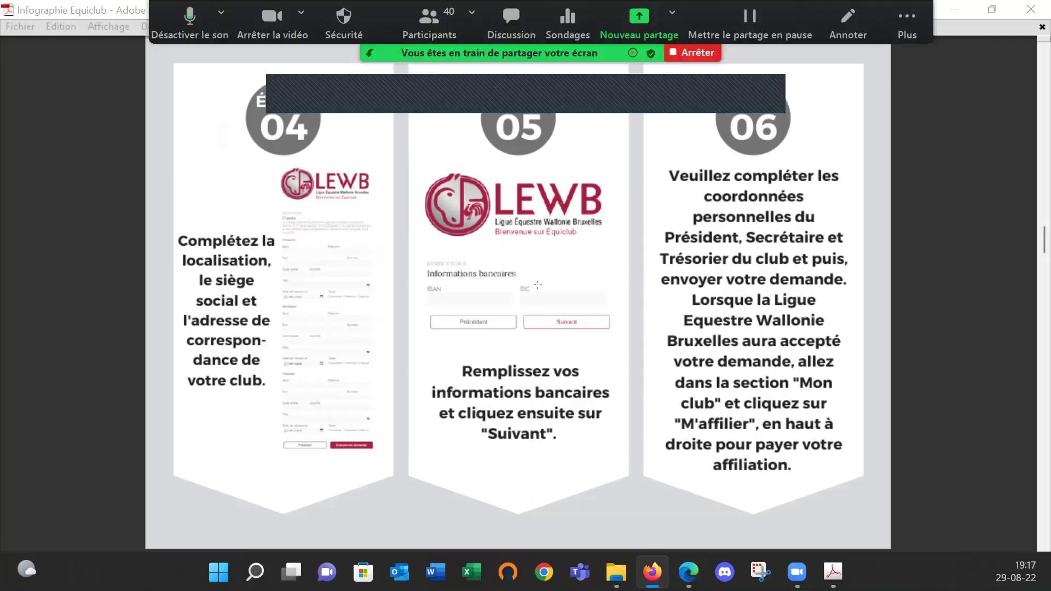
scroll(537, 284, "down", 5)
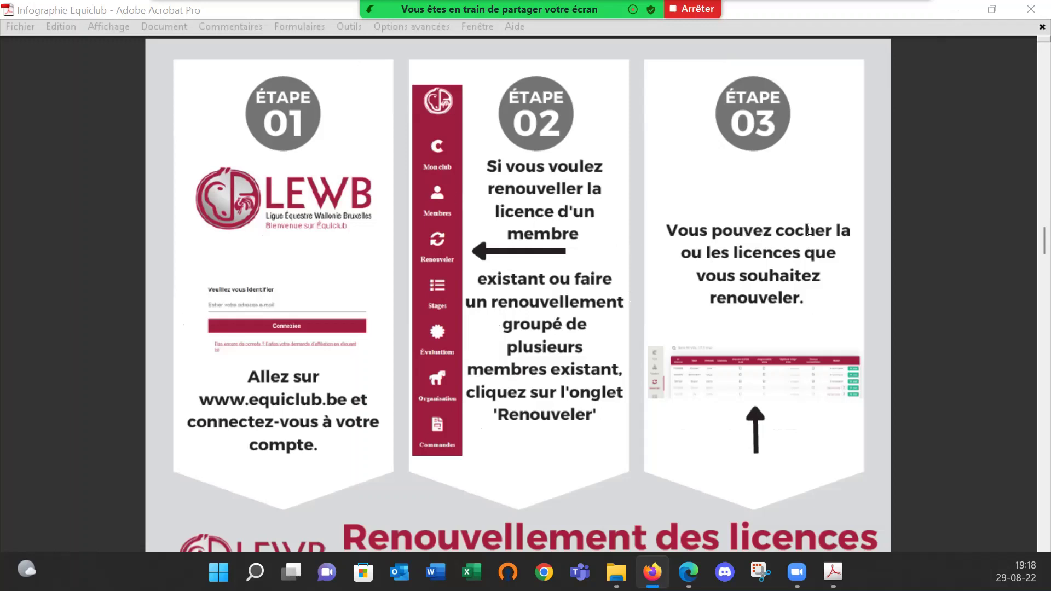
scroll(809, 229, "down", 3)
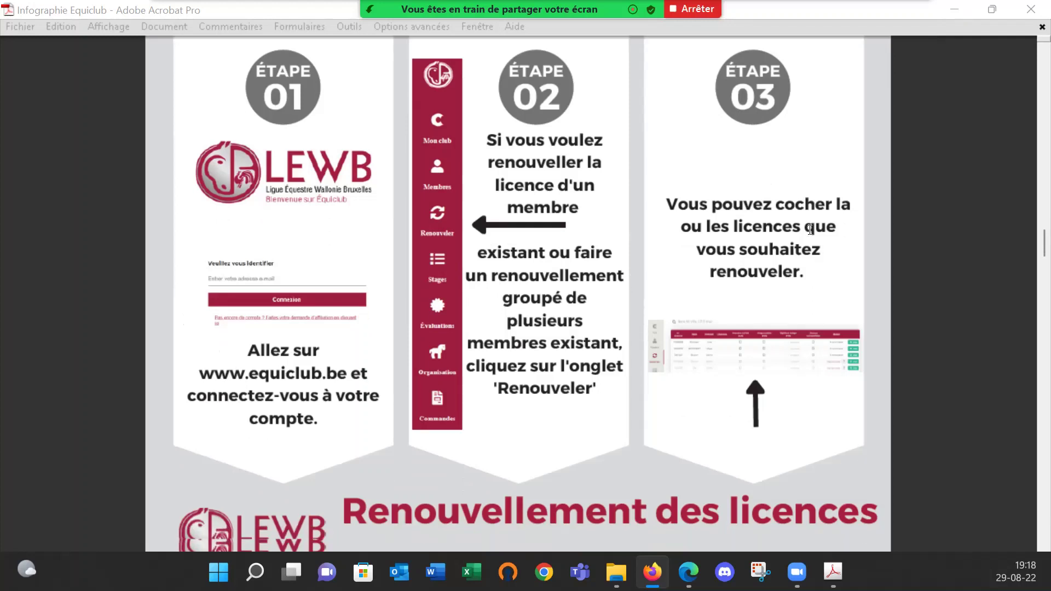
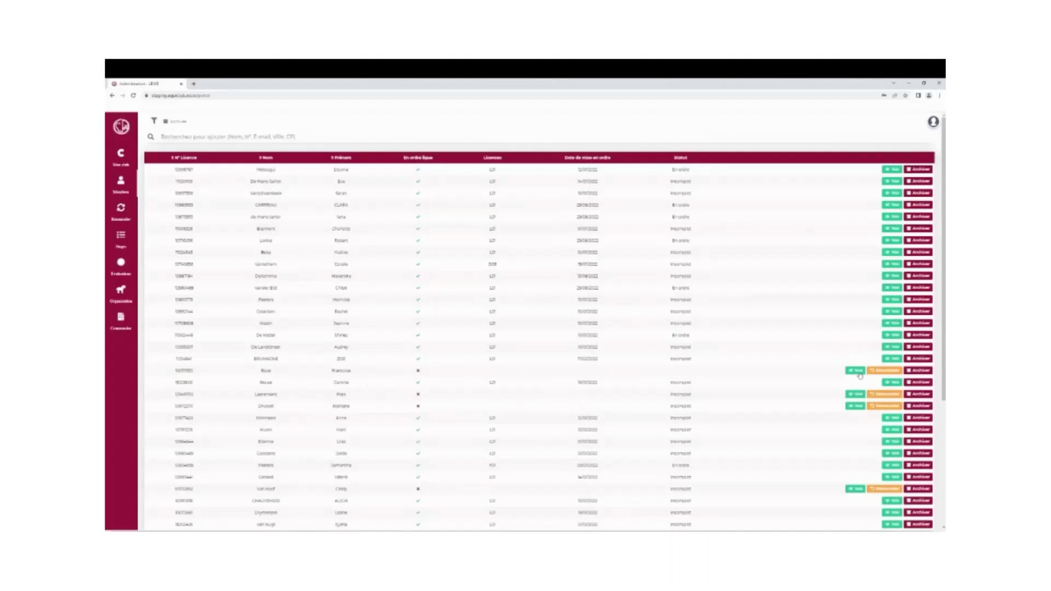
- Open the record of the first member without an active licence and submit a Membre LEWB licence renewal
left_click(857, 372)
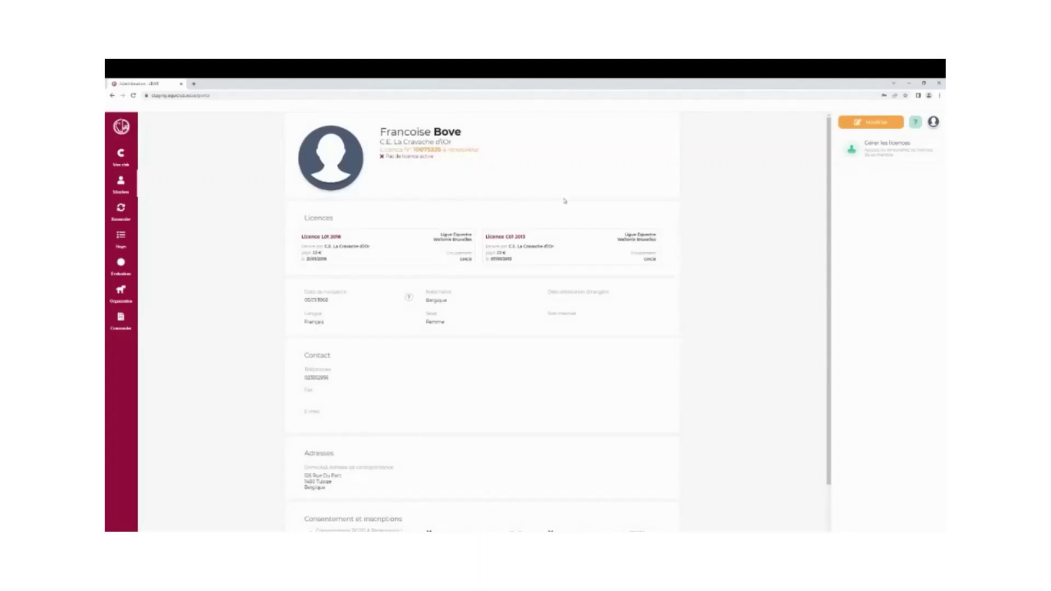
left_click(881, 157)
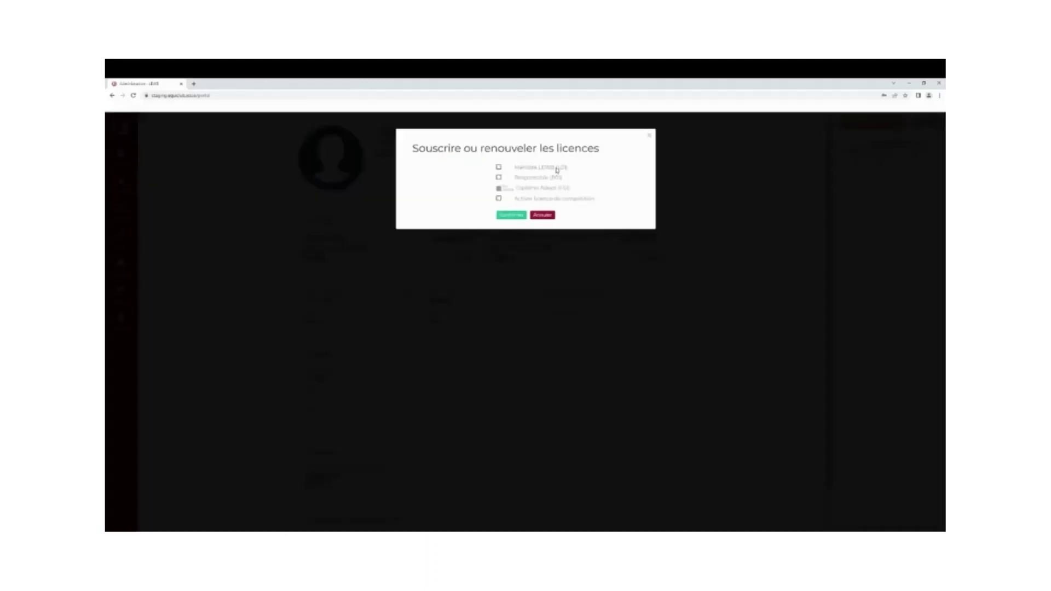
left_click(498, 168)
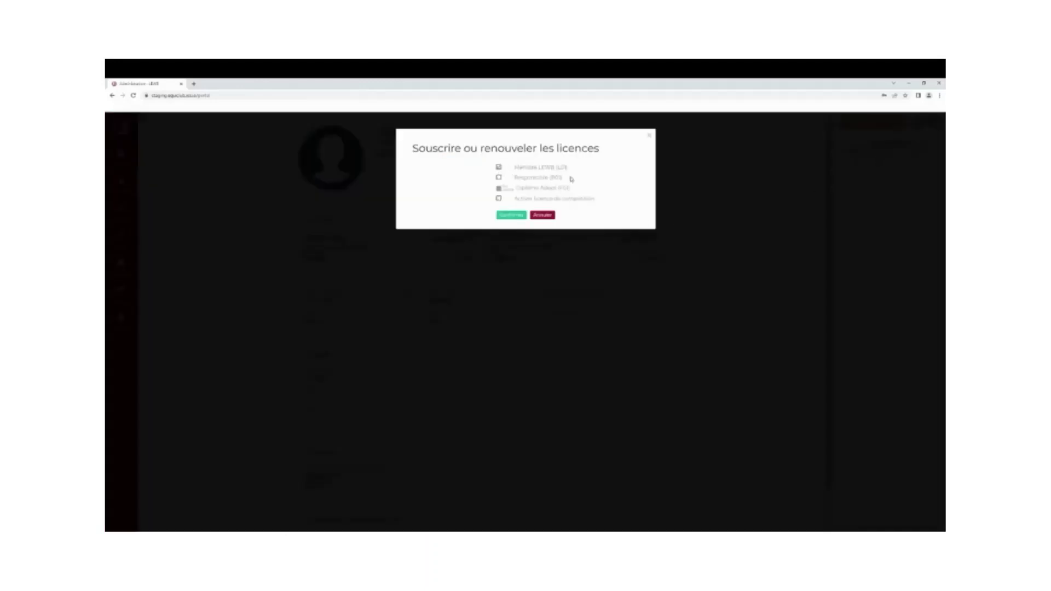
left_click(503, 216)
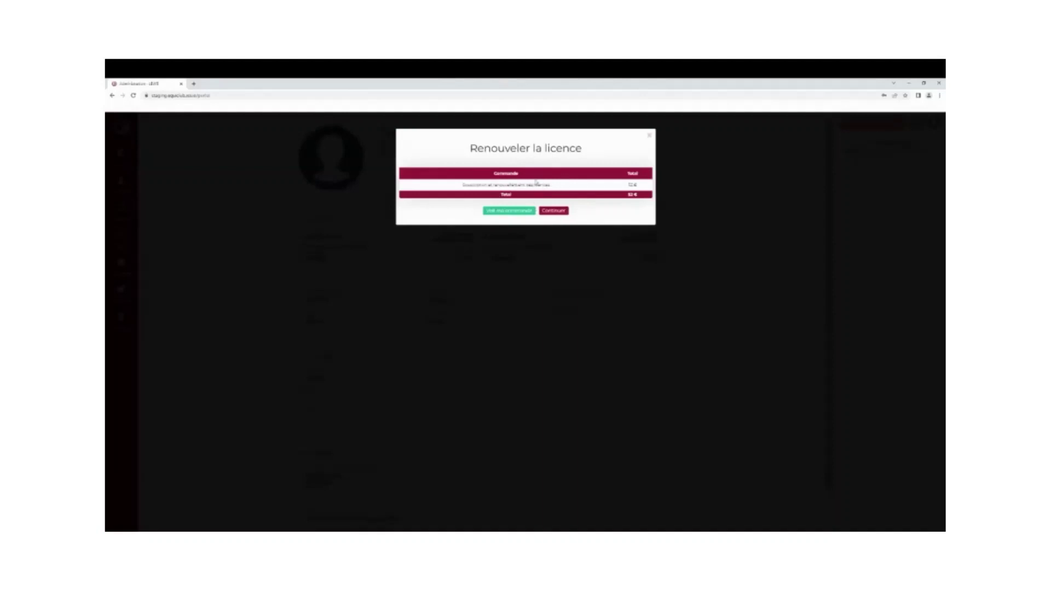
- Pay the licence order after accepting the regulations and privacy terms, and return to the member's record
left_click(515, 213)
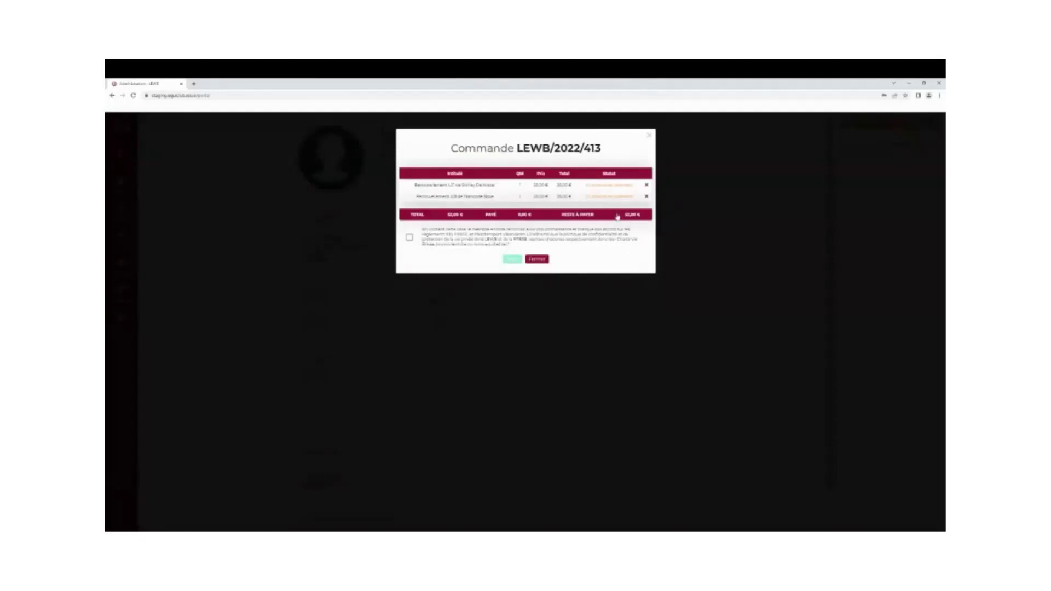
left_click(410, 239)
left_click(512, 259)
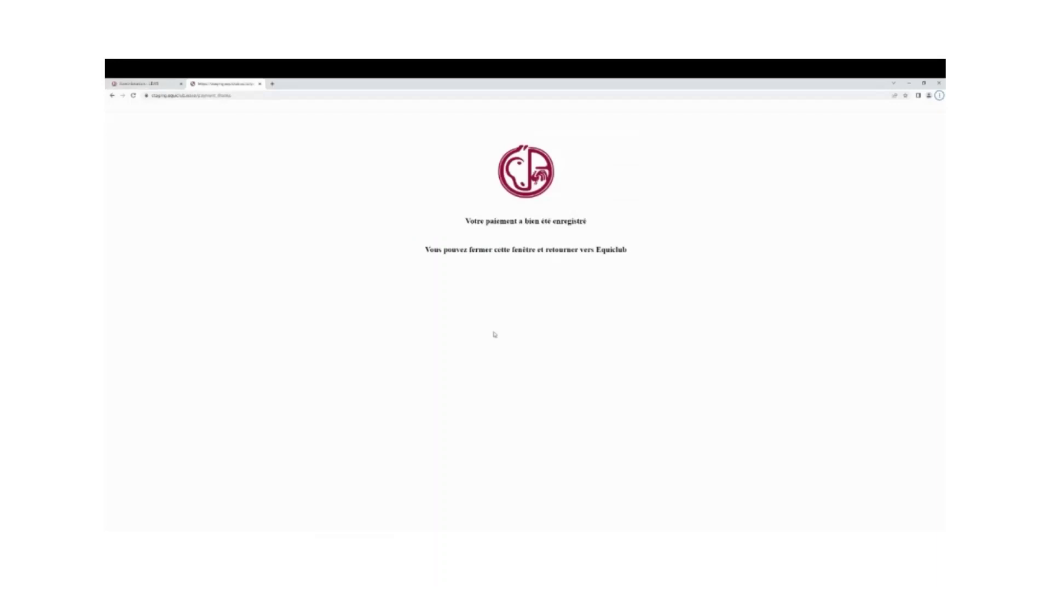
left_click(168, 87)
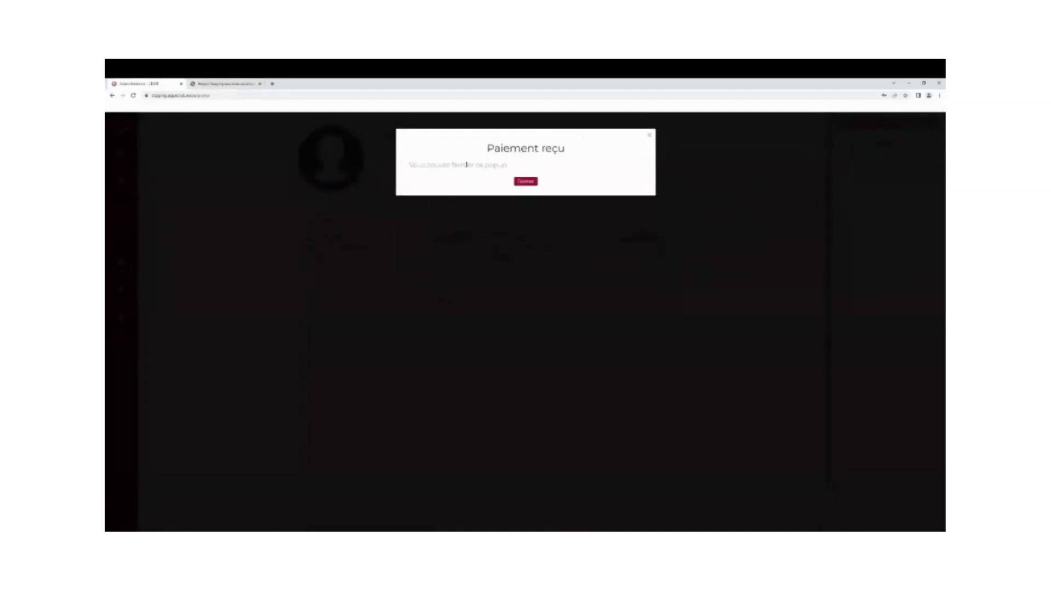
left_click(526, 181)
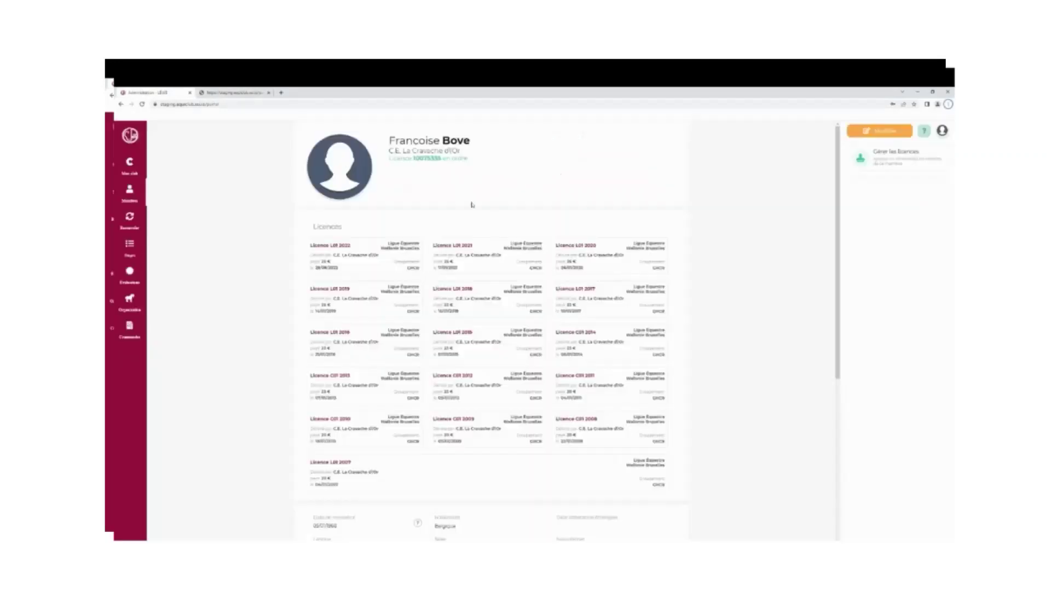
- Check the renewed licence status on the member's record and in the Membres list
triple_click(458, 157)
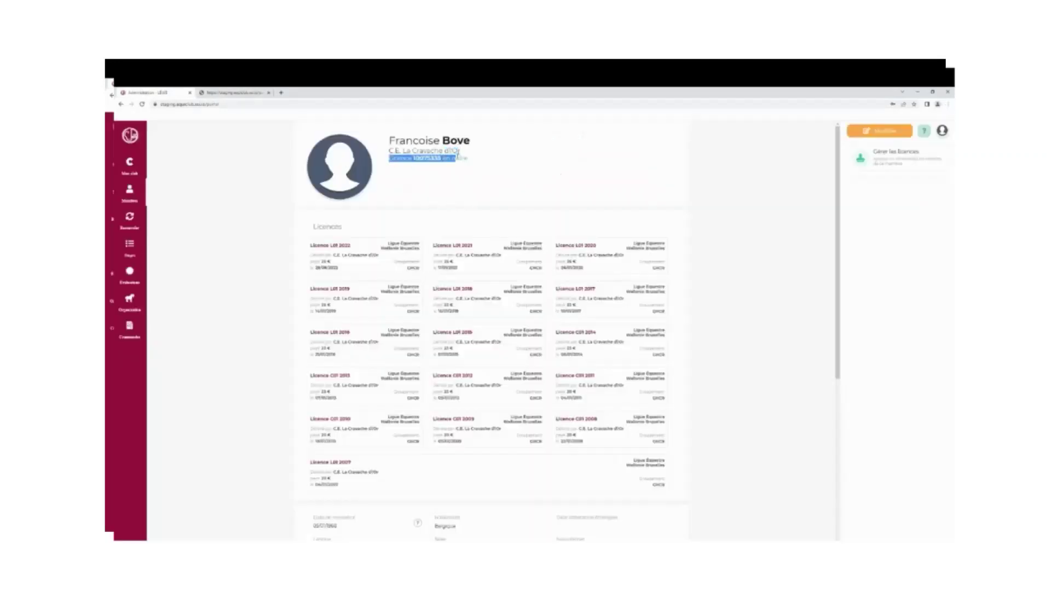
left_click(460, 169)
left_click(129, 195)
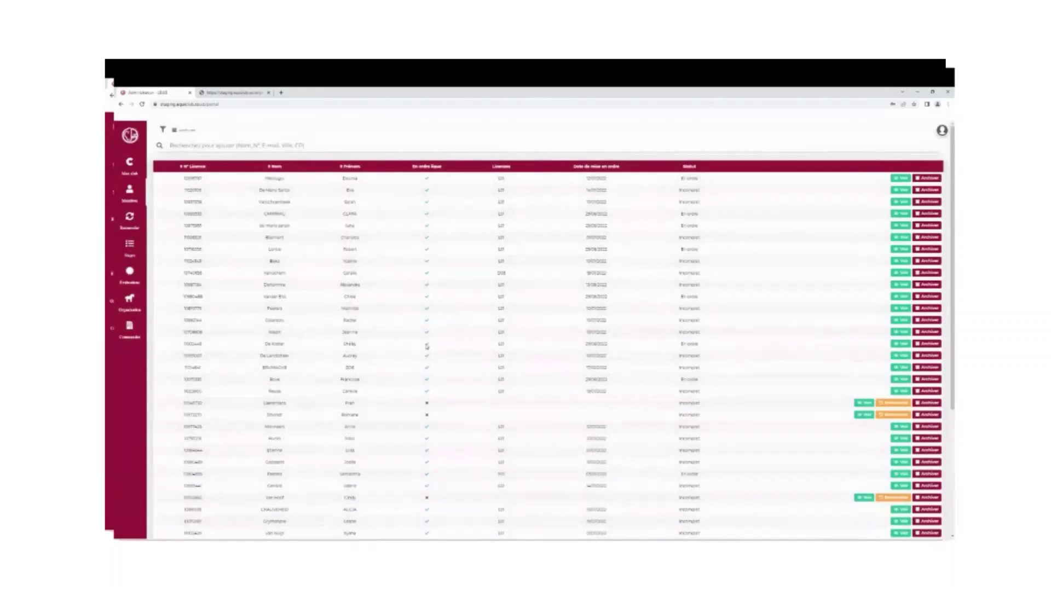
double_click(501, 344)
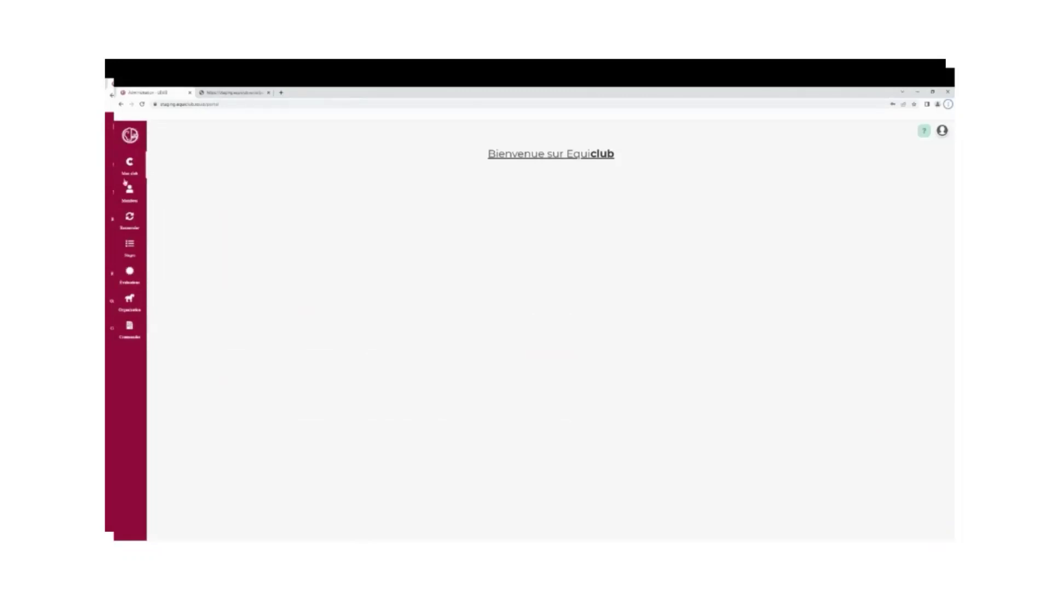
- In the Renouveler section, select the Membre LEWB licence for all eleven members with the status "À renouveler"
left_click(137, 220)
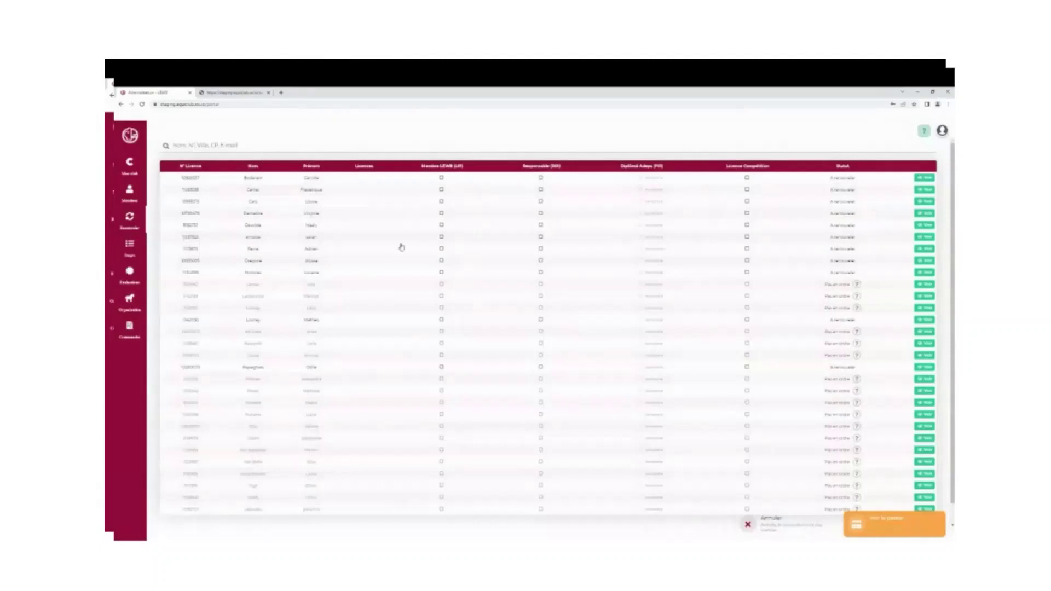
left_click_drag(239, 181, 321, 180)
left_click(383, 175)
left_click(441, 179)
left_click(443, 190)
left_click(442, 202)
left_click(442, 213)
left_click(442, 225)
left_click(441, 237)
left_click(442, 249)
left_click(442, 261)
left_click(441, 272)
left_click(442, 319)
left_click(441, 366)
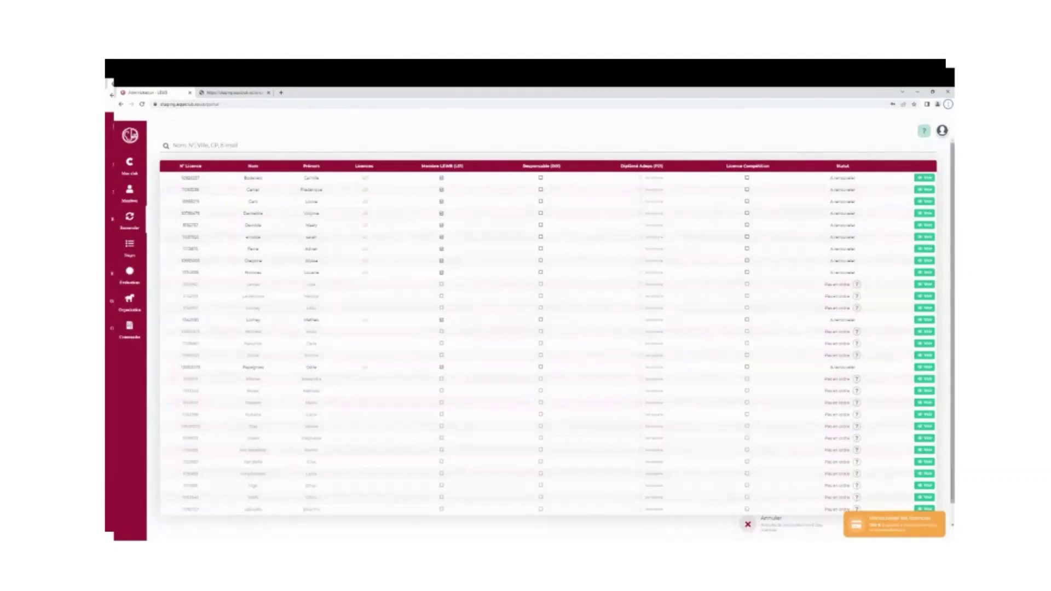
- Renew the selected licences as one order, accept its terms, pay it and close the payment dialog
left_click(900, 529)
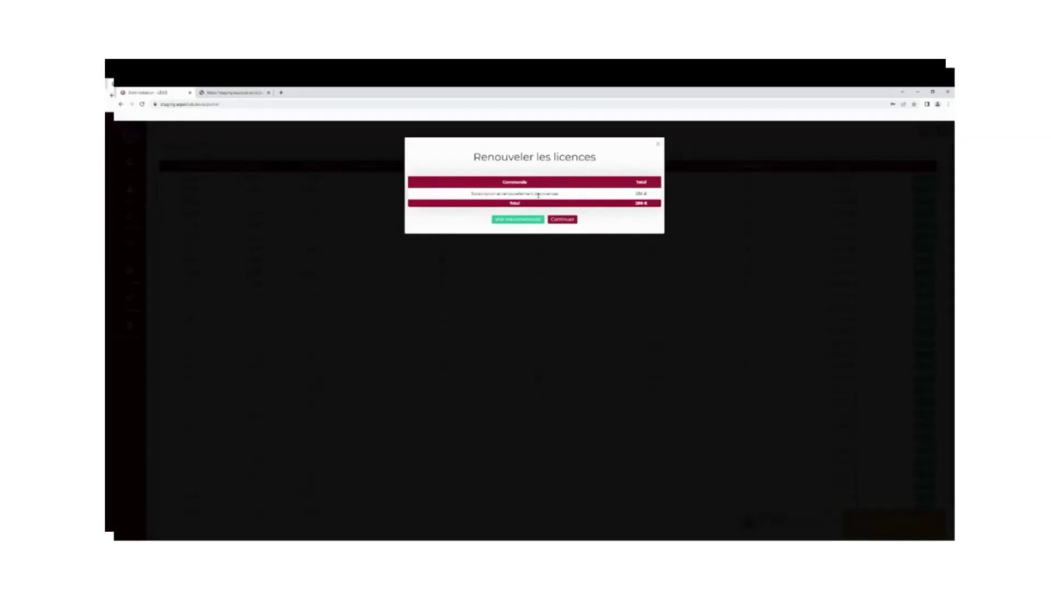
left_click(510, 221)
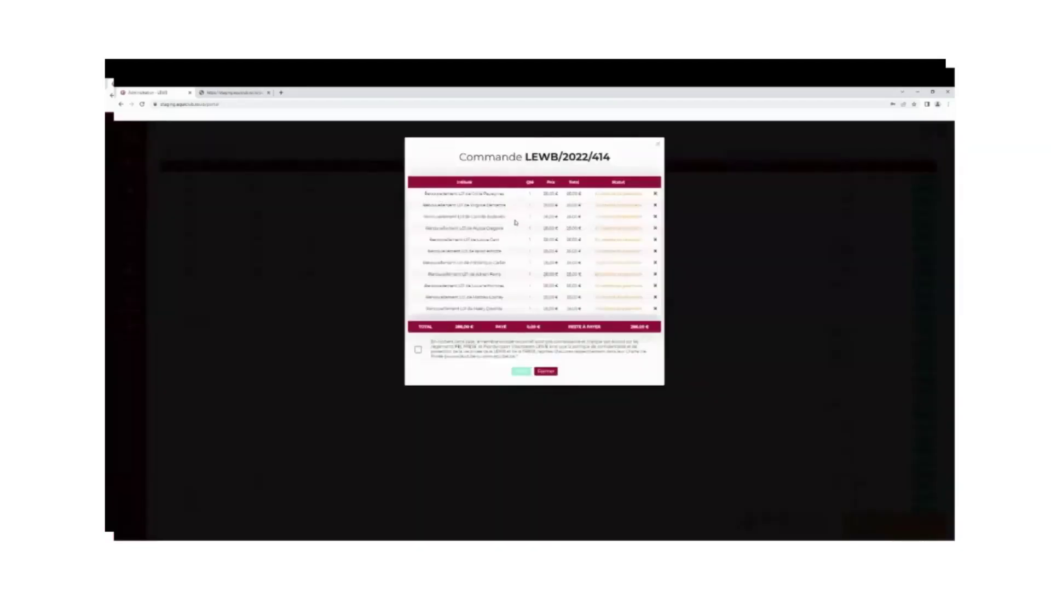
left_click(419, 350)
left_click(521, 371)
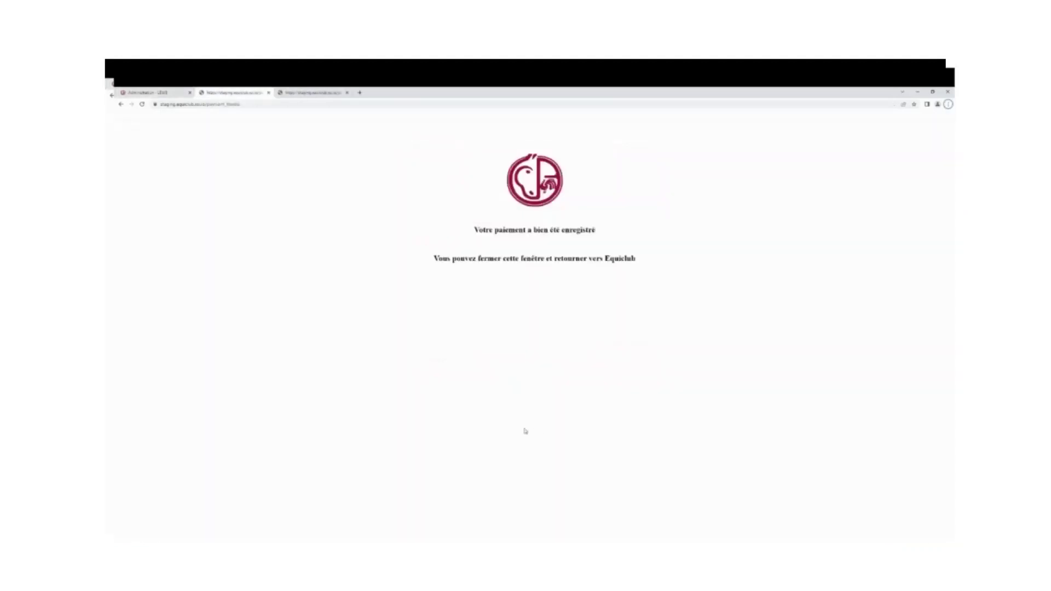
left_click(164, 93)
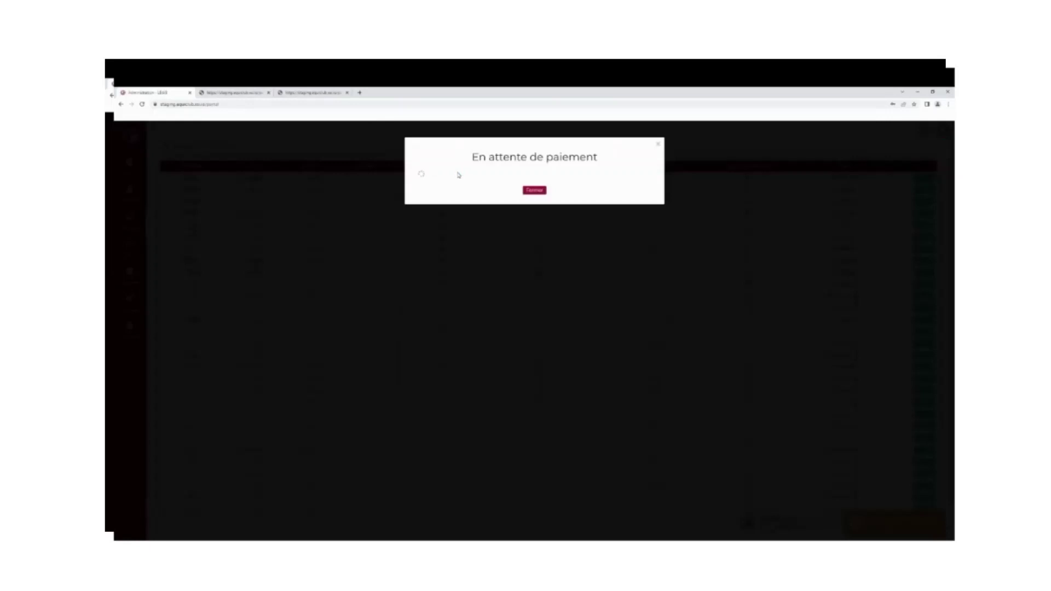
left_click(536, 192)
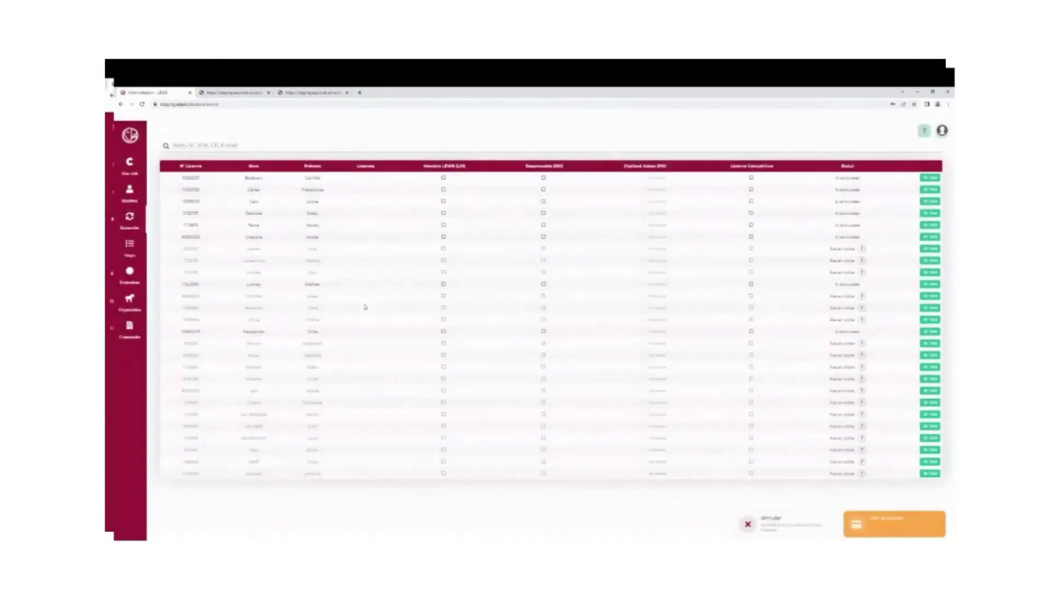
- Review the licence statuses of the renewed members in the Membres list
left_click(138, 200)
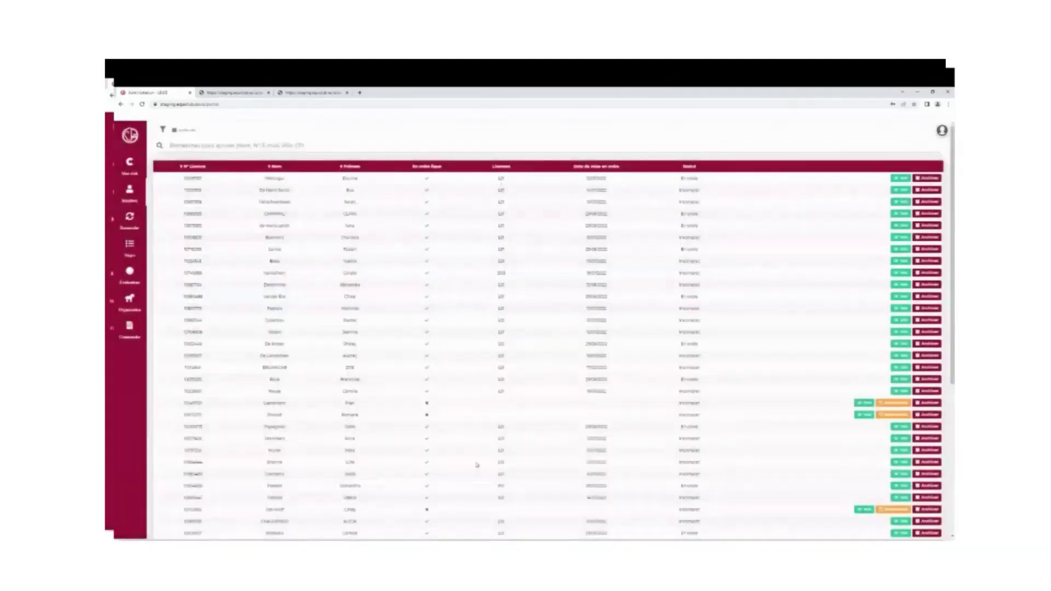
scroll(263, 370, "down", 3)
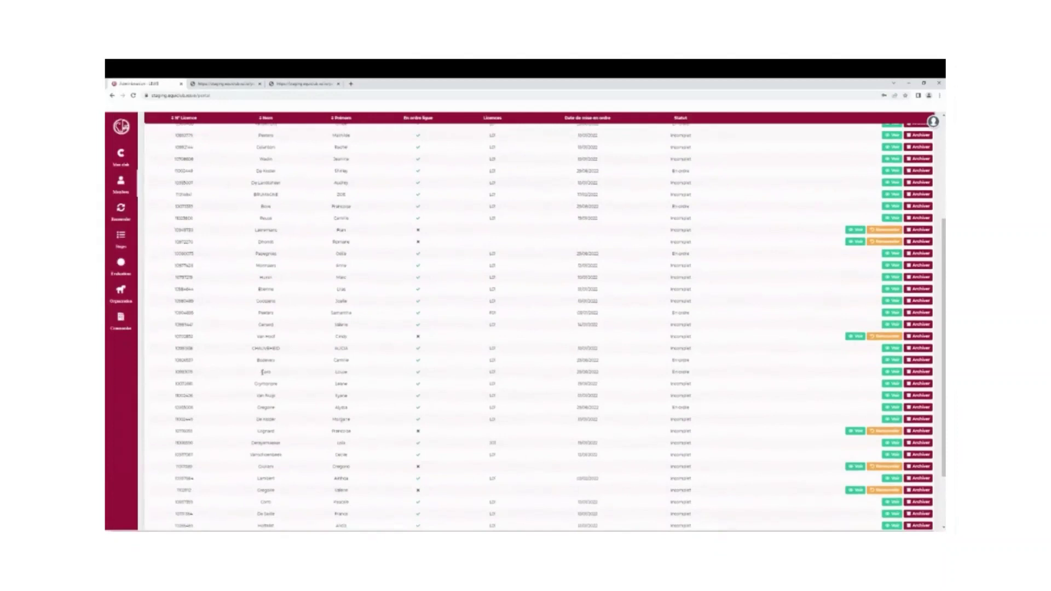
- Check a renewed member's name and licence in the Membres list, and switch from the full-screen video to the Infographie Equiclub PDF
left_click_drag(262, 372, 352, 375)
left_click_drag(489, 373, 499, 374)
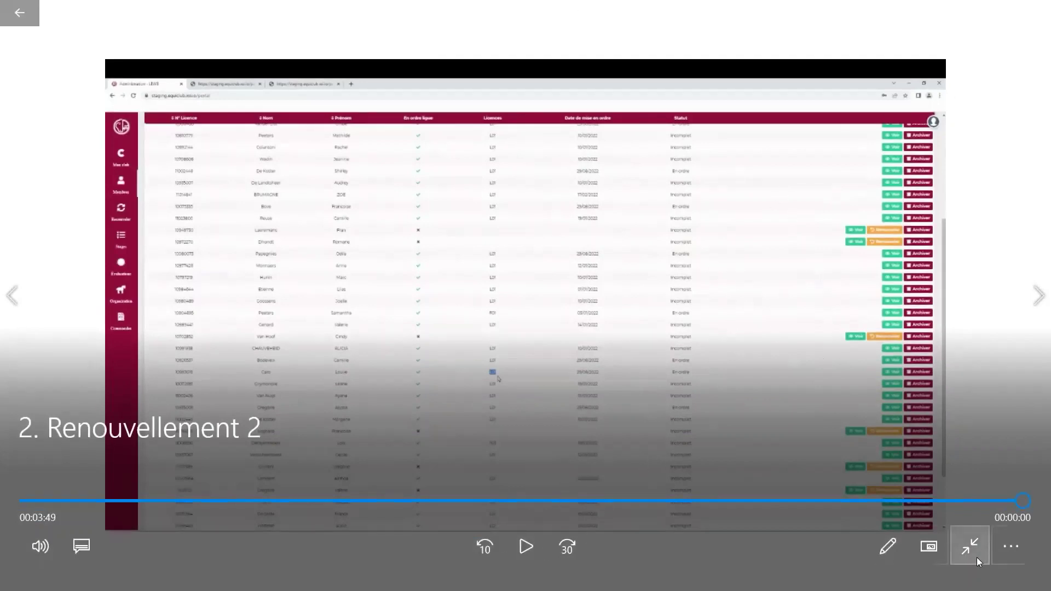
left_click(970, 545)
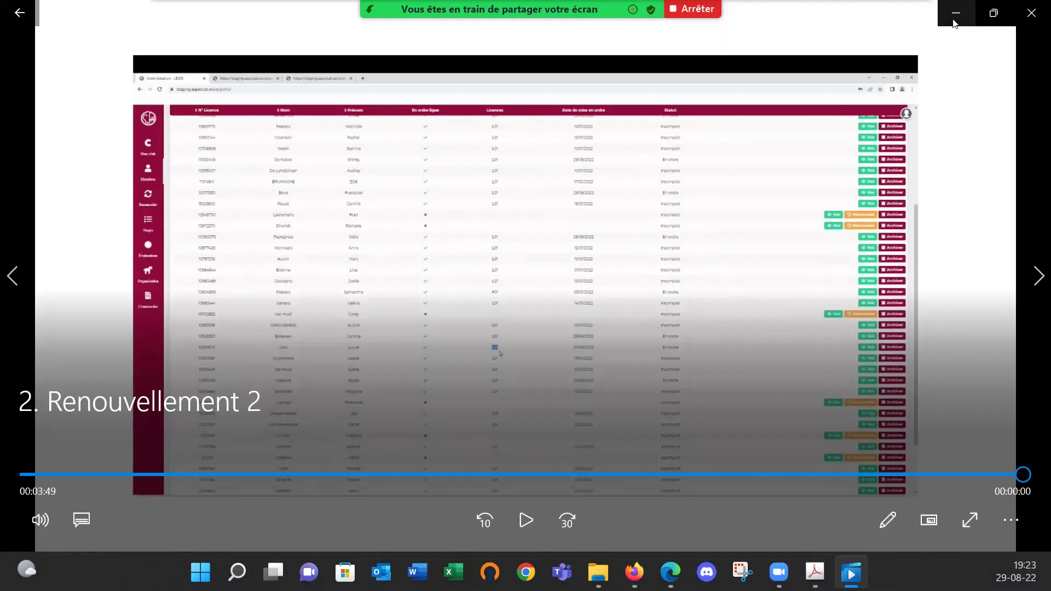
left_click(954, 21)
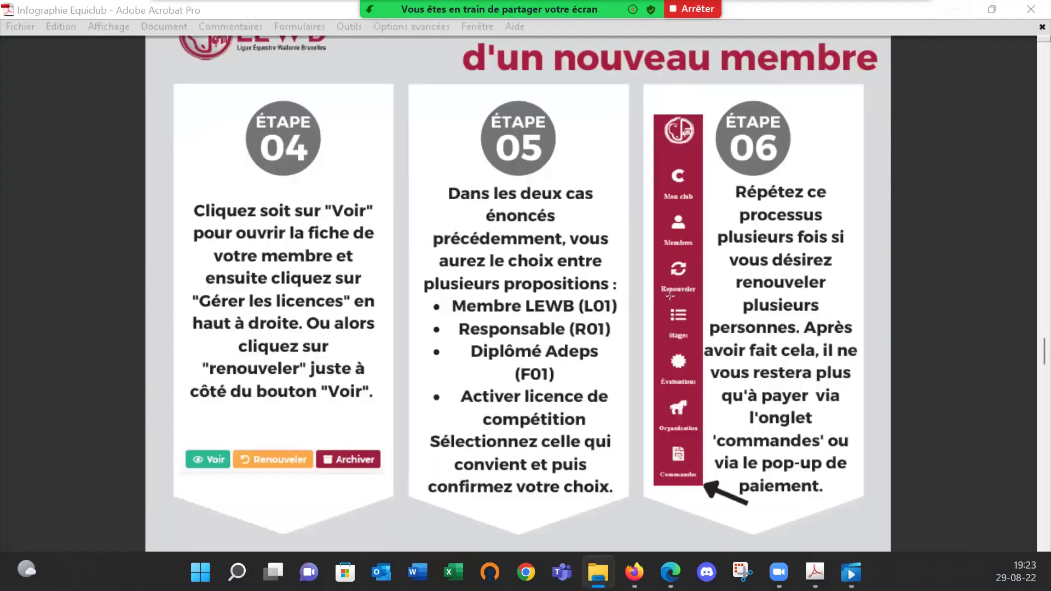
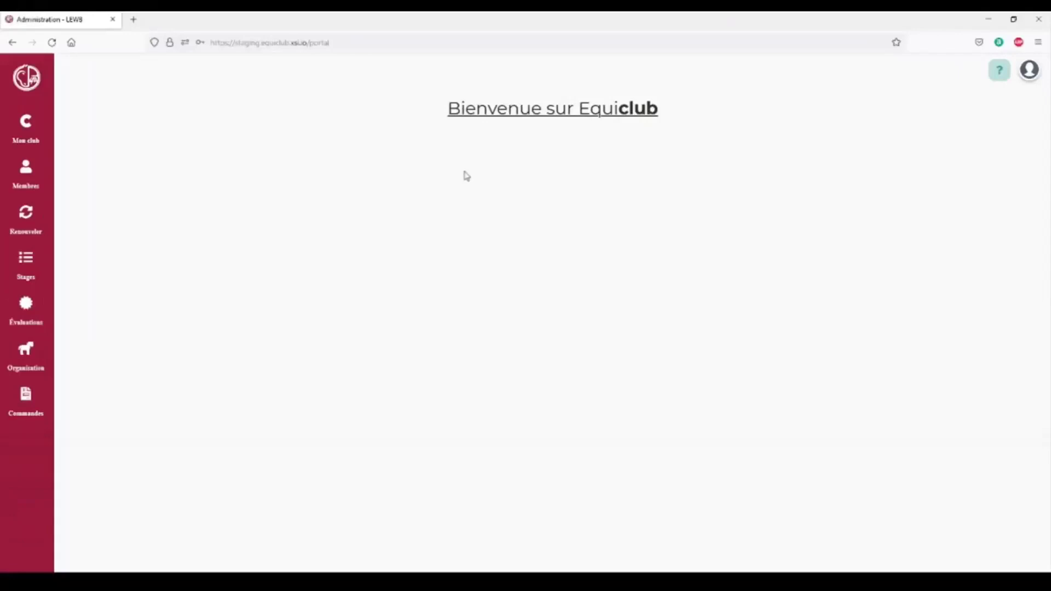
- Create an "Etriers & 1er Degré" evaluation session for 14/09/2022 with both brevets, separate contacts, a venue address and protocol printing set to Non
left_click(39, 317)
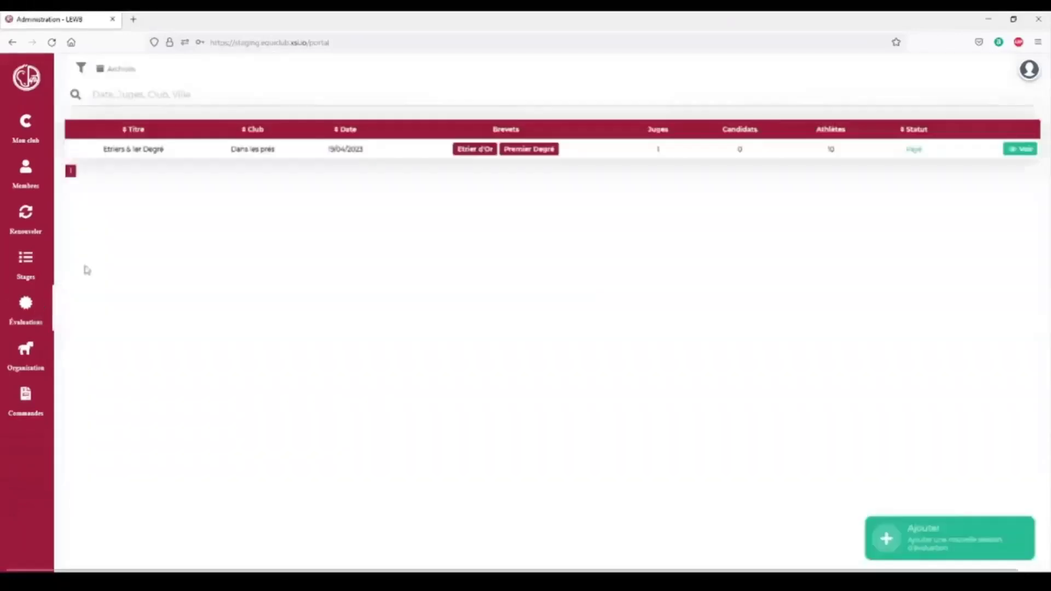
left_click(955, 557)
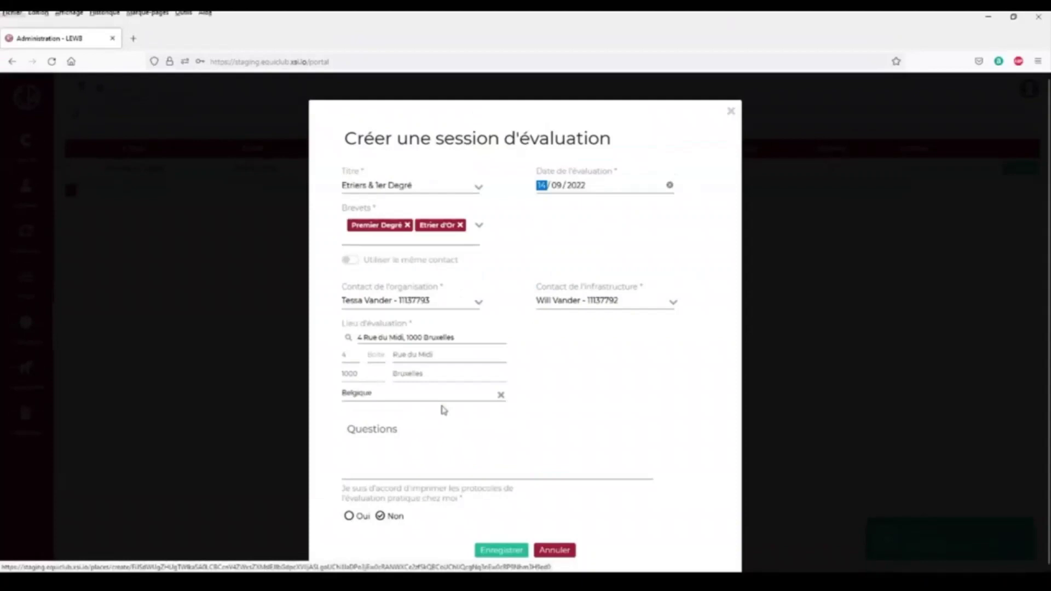
left_click(355, 263)
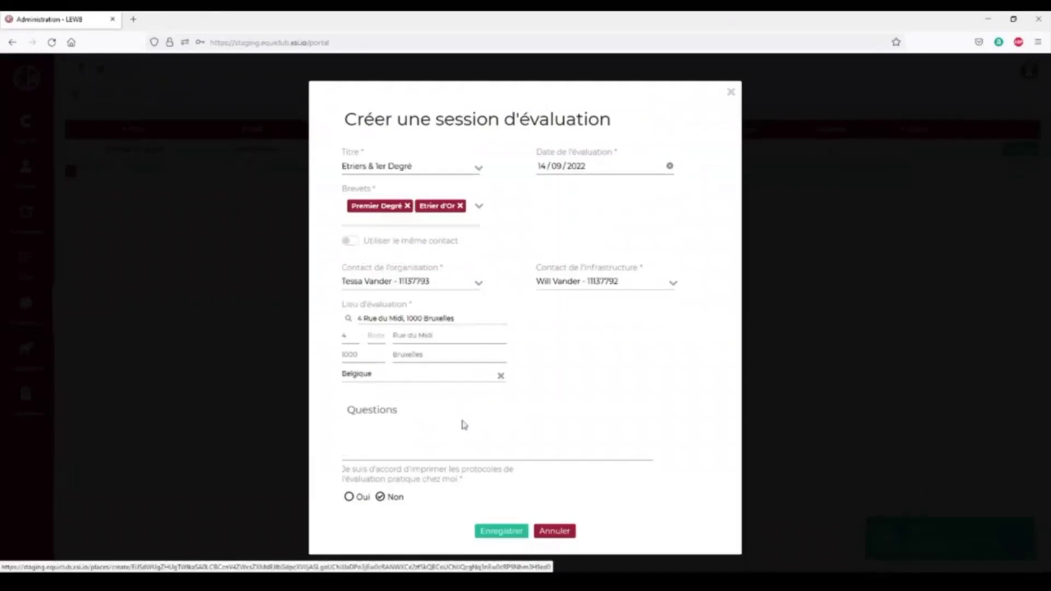
left_click(499, 534)
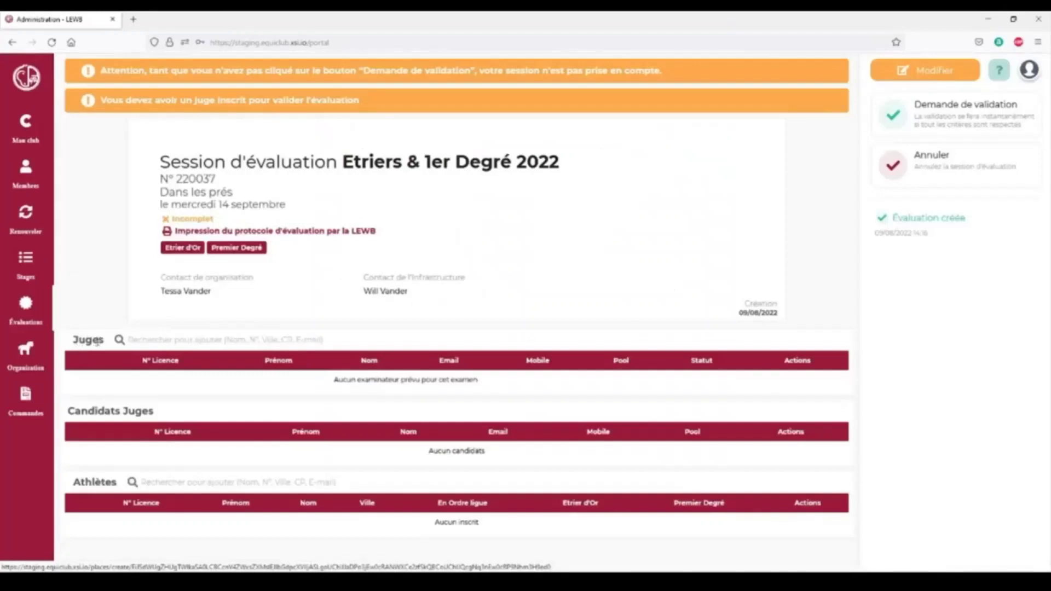
- Add eight athletes and a judge to the evaluation session, ticking the Etrier d'Or or Premier Degré brevet for the athletes
left_click(207, 342)
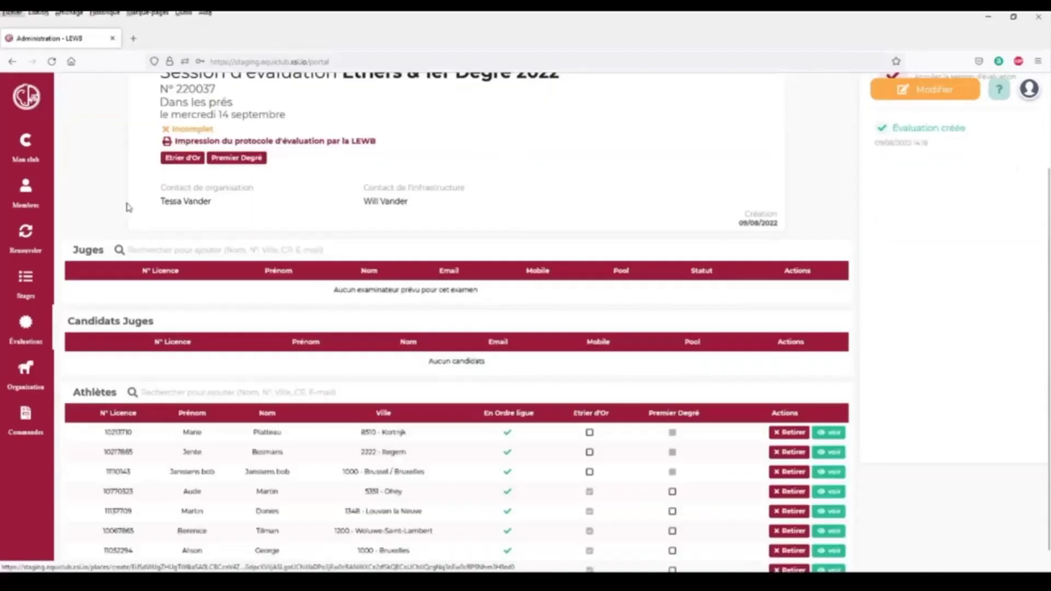
scroll(586, 364, "down", 1)
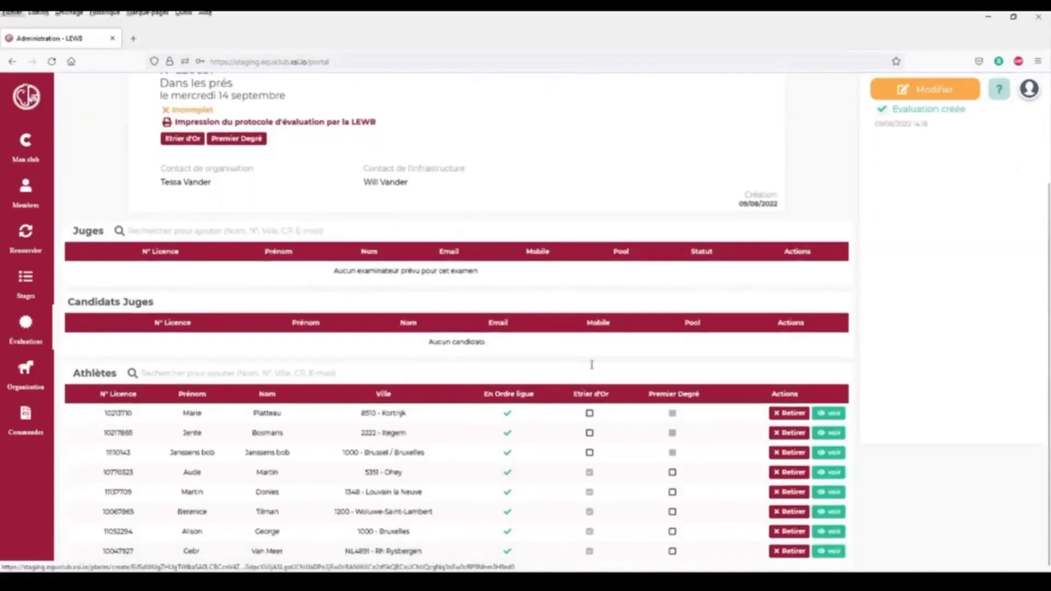
left_click(590, 413)
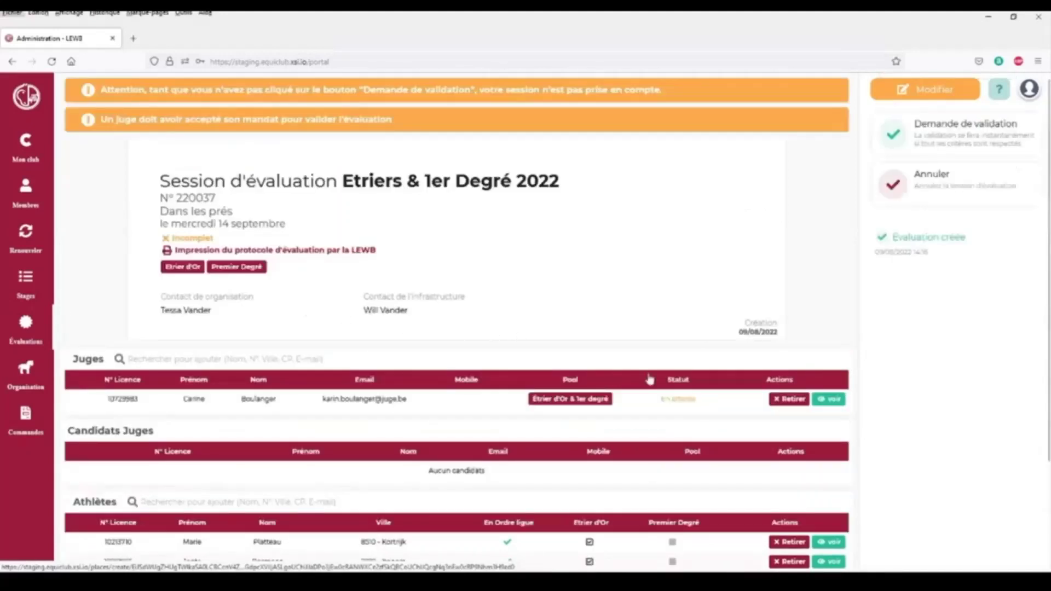
- Check the judge's mandate status in the evaluation session and close its registrations
left_click_drag(662, 397, 710, 396)
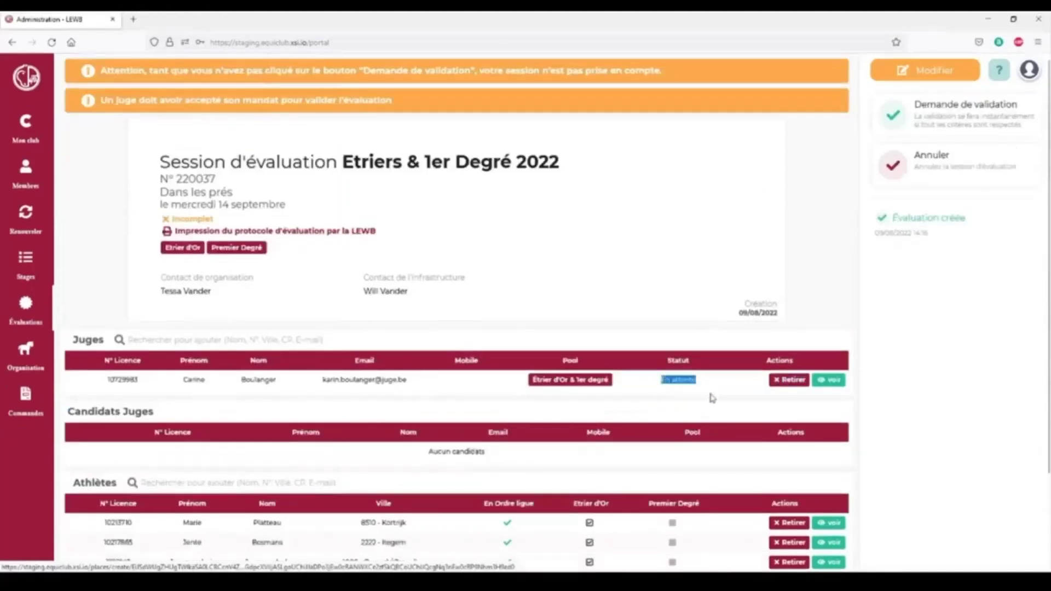
left_click(706, 397)
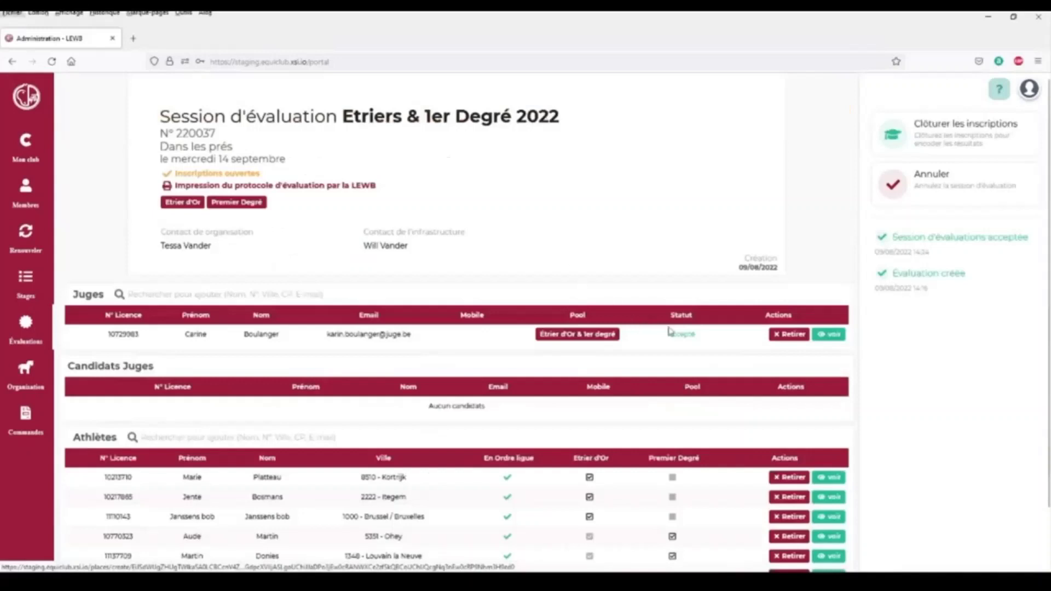
left_click_drag(671, 335, 709, 325)
key("alt")
left_click(980, 130)
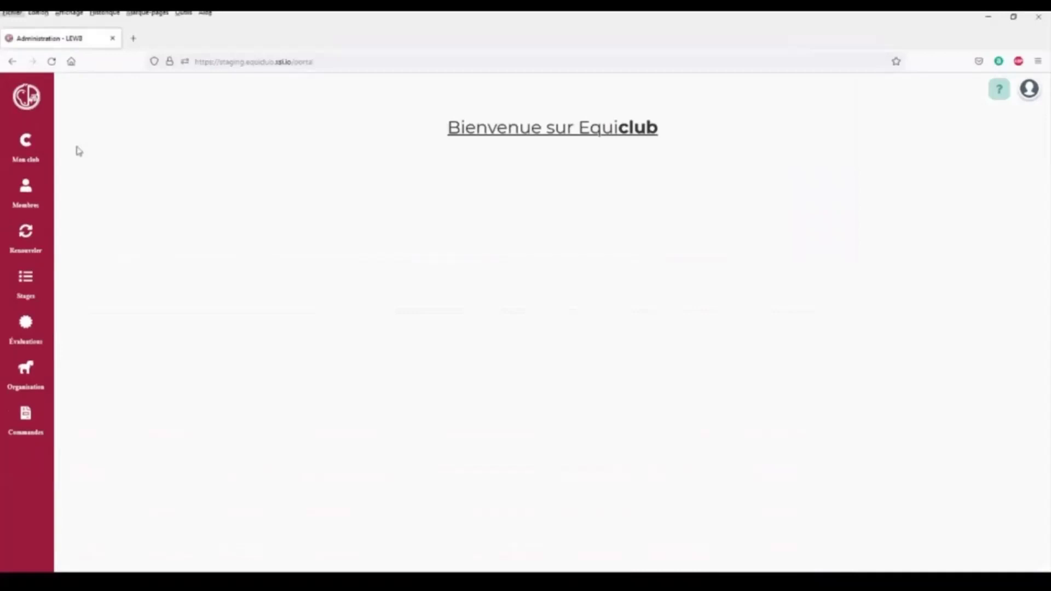
- Open the 14/09/2022 evaluation session from the Évaluations list and bring up its payment order
left_click(41, 333)
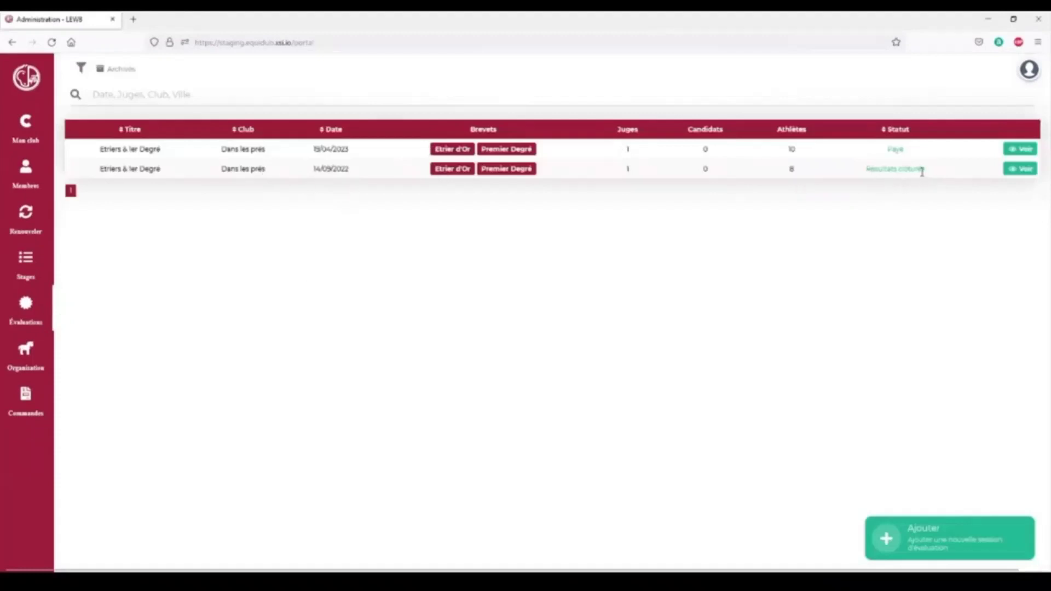
left_click(1021, 170)
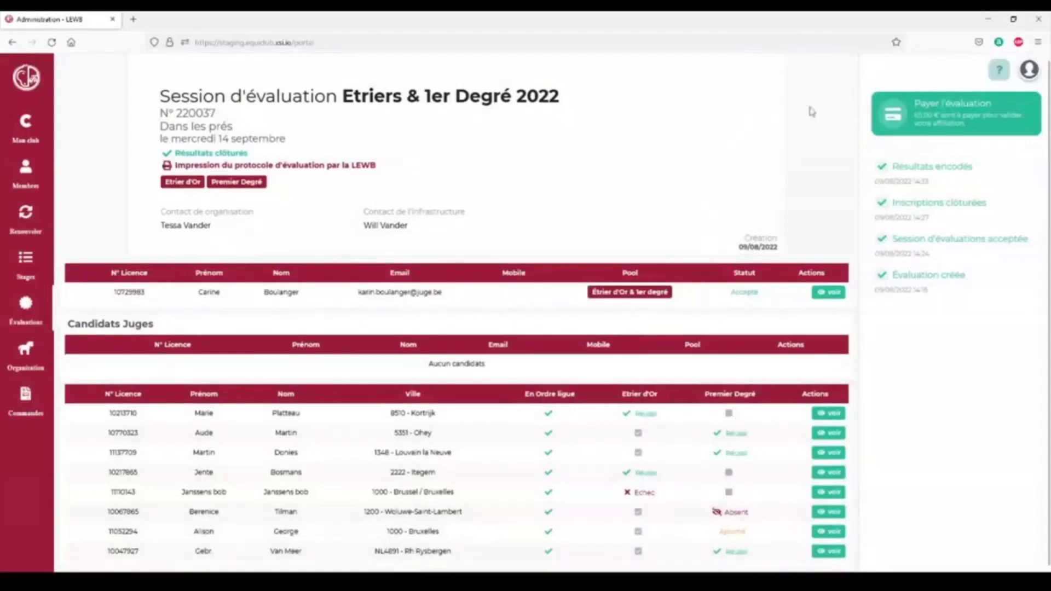
left_click(946, 114)
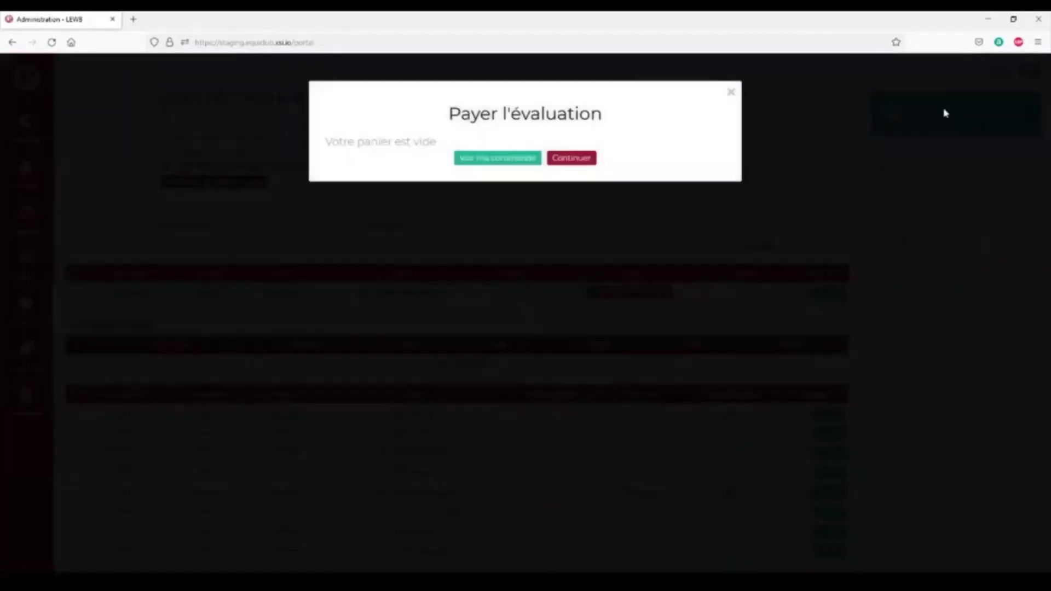
left_click(480, 164)
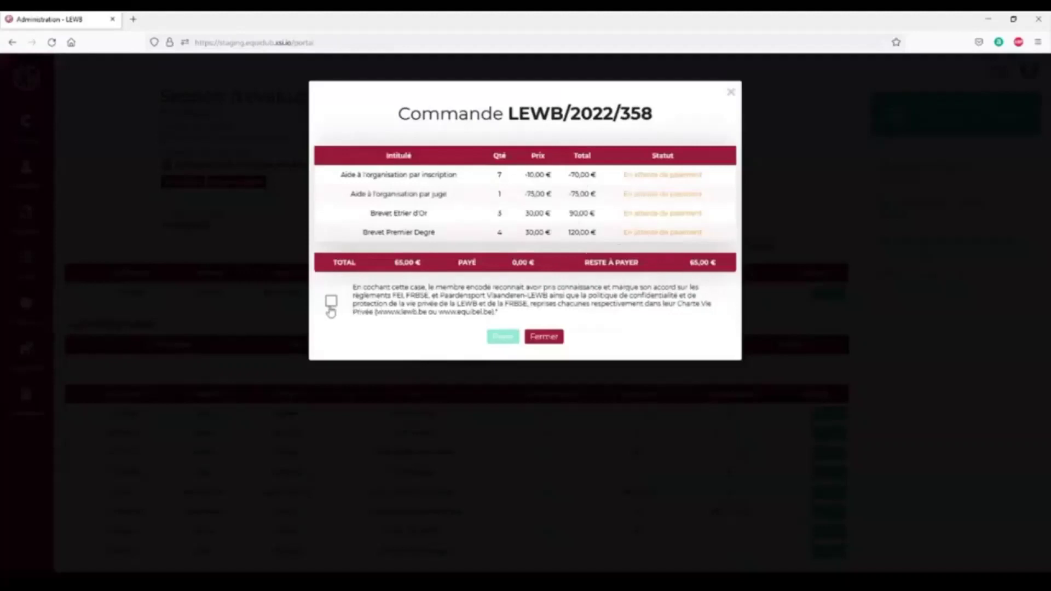
- Accept the evaluation order's terms, pay the order and close the payment dialog back in the portal
left_click(331, 304)
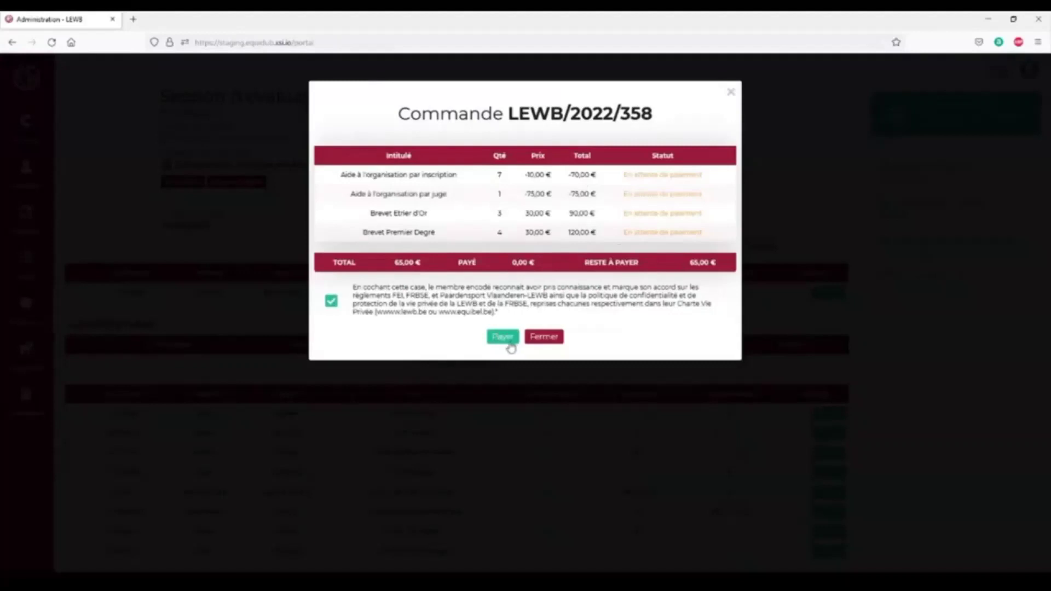
left_click(508, 344)
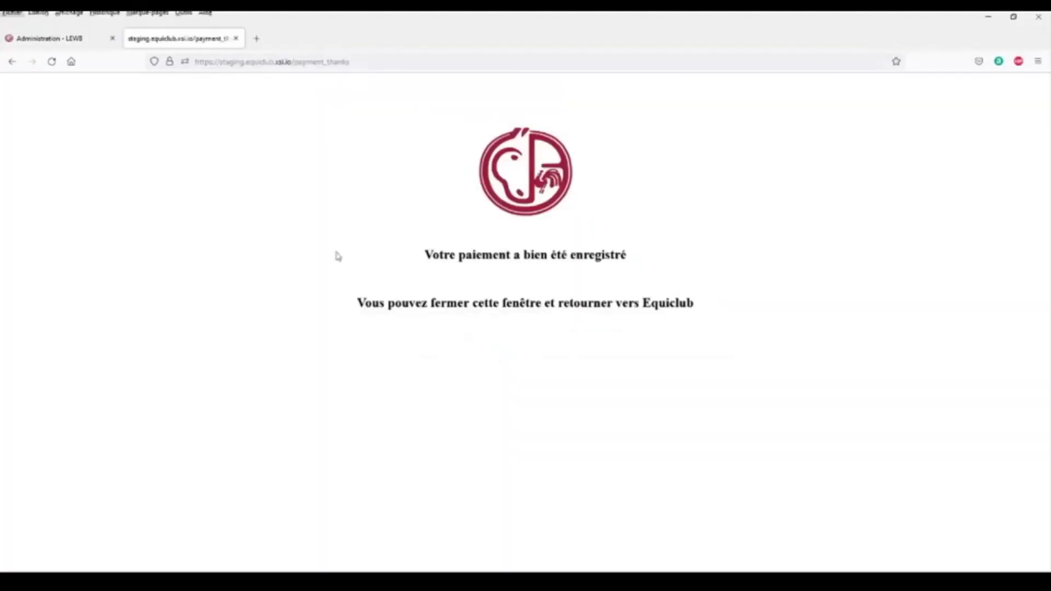
left_click(57, 39)
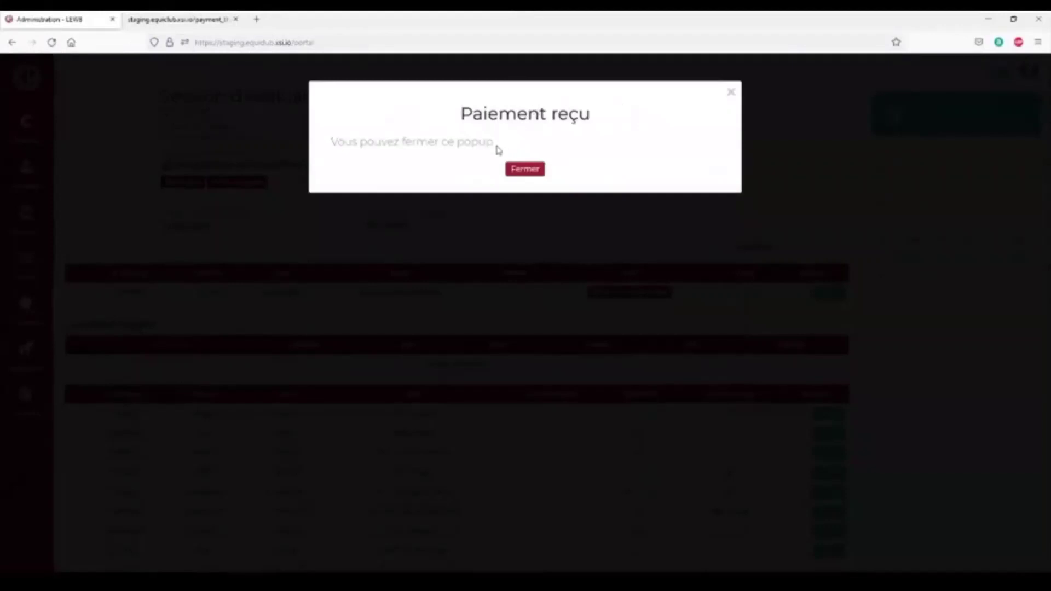
left_click(524, 169)
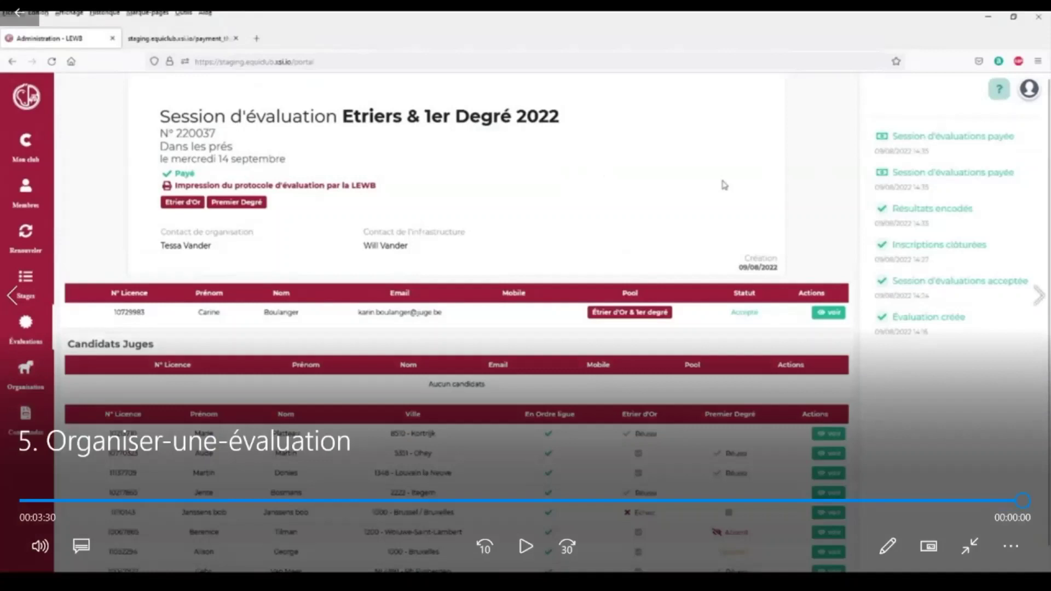
- Leave the full-screen evaluation video and switch back to the Infographie Equiclub PDF in Adobe Acrobat Pro
left_click(969, 547)
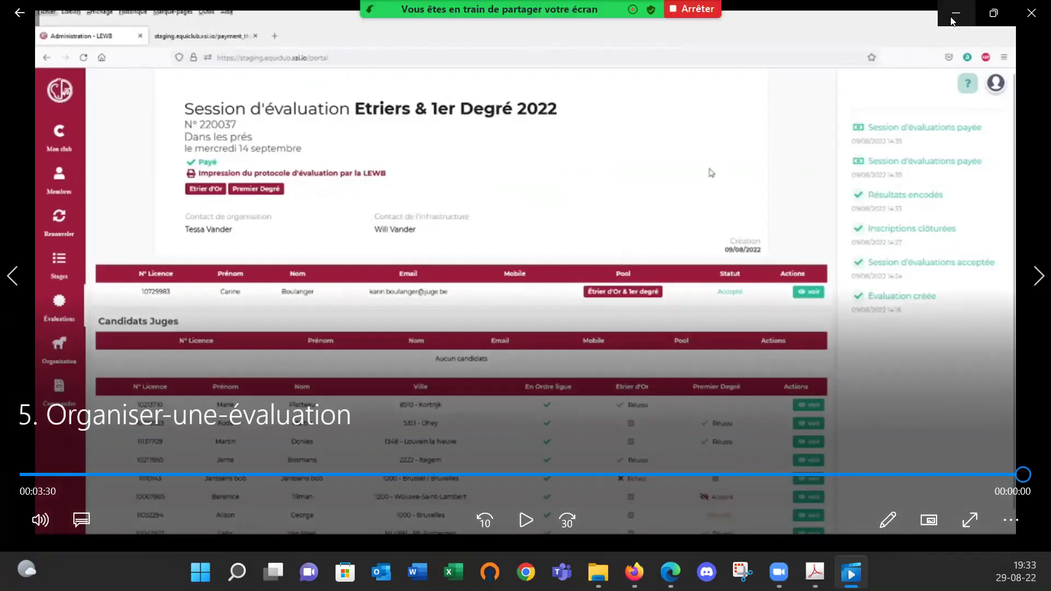
left_click(954, 14)
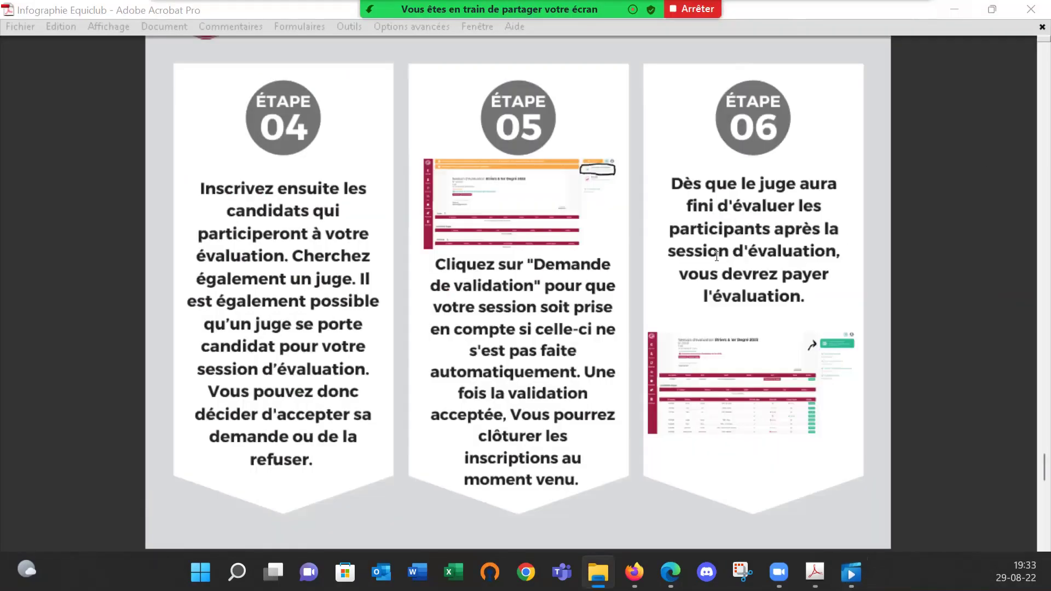